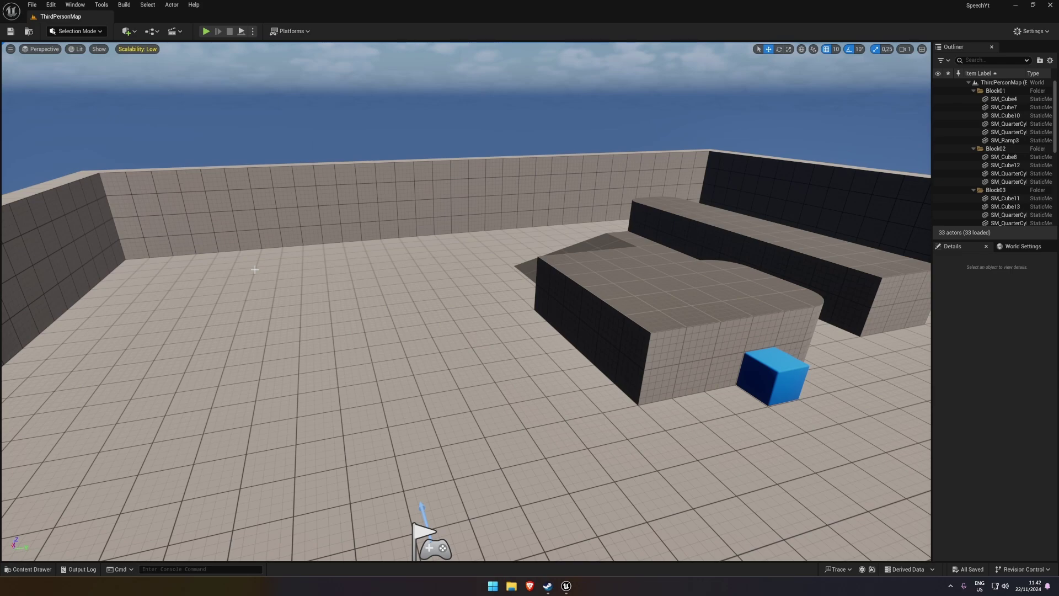
Tilt the level view toward the floor and bring up the Sphinx: Speech Recognition Plugin wiki page.
right_click_drag(248, 268, 247, 320)
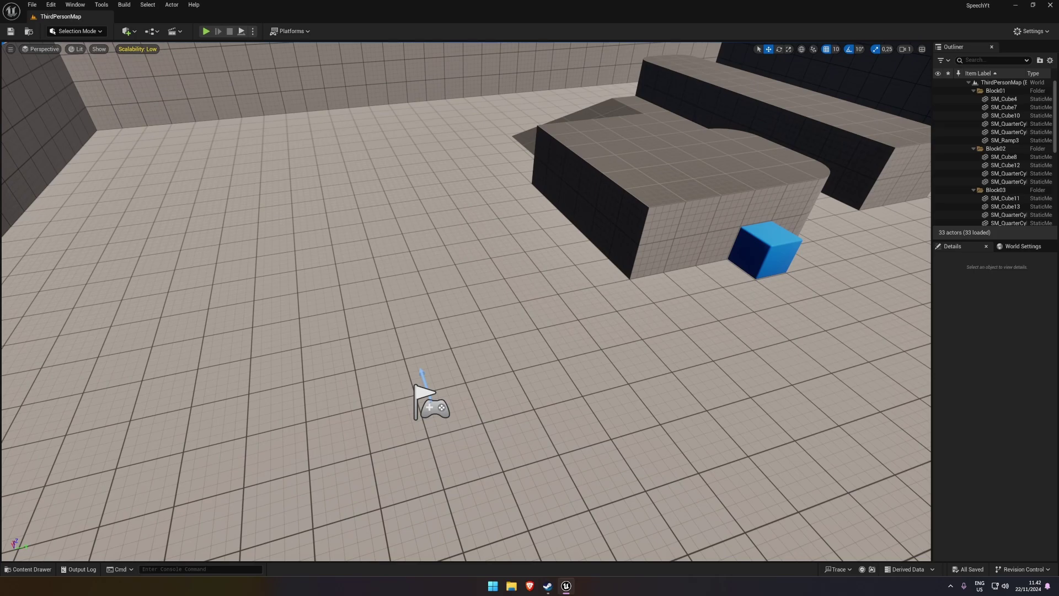
key("alt+Tab")
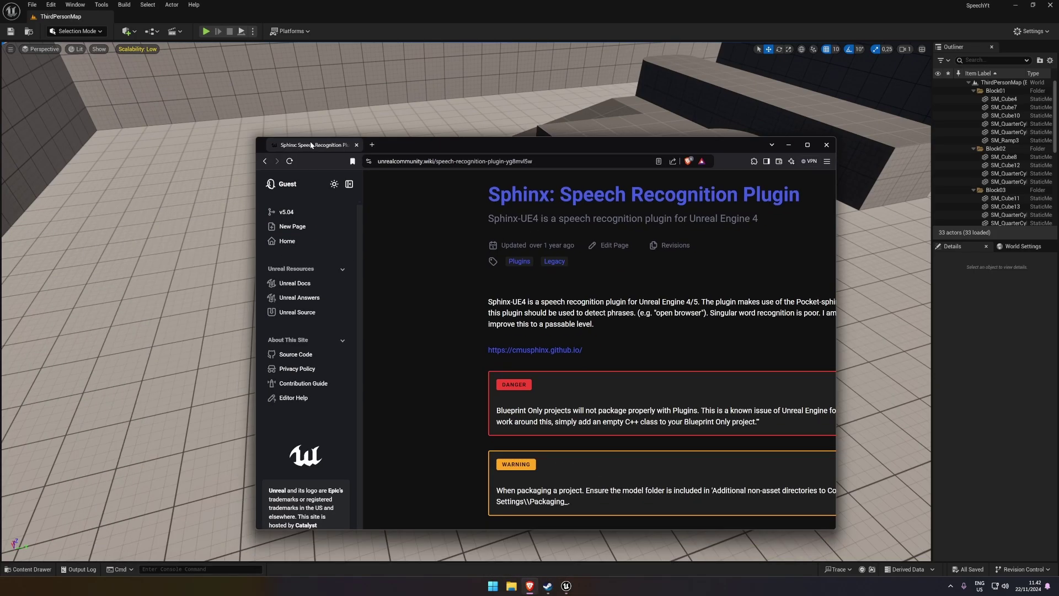
Maximize the browser, scroll to UE5 Setup and follow the github.com/ukustra/sphinx-ue4 link.
double_click(369, 141)
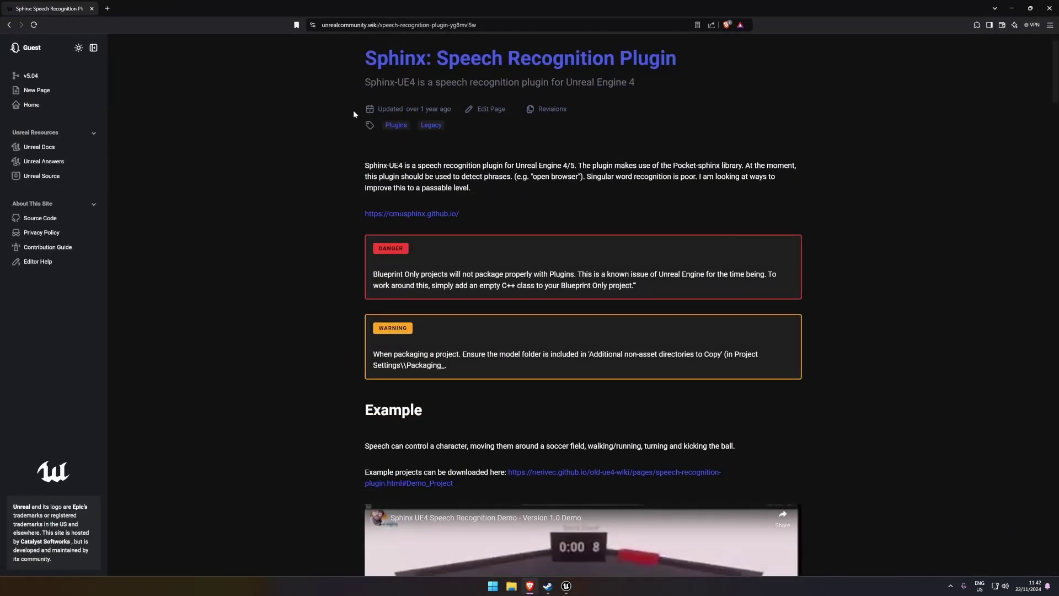
scroll(301, 232, "down", 3)
scroll(304, 234, "down", 10)
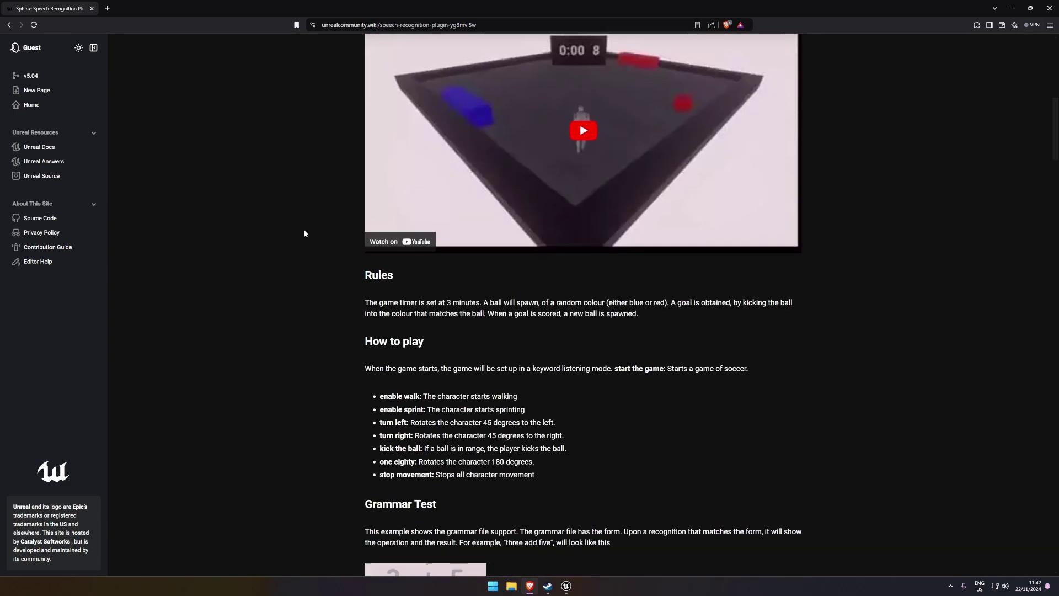
scroll(301, 233, "down", 10)
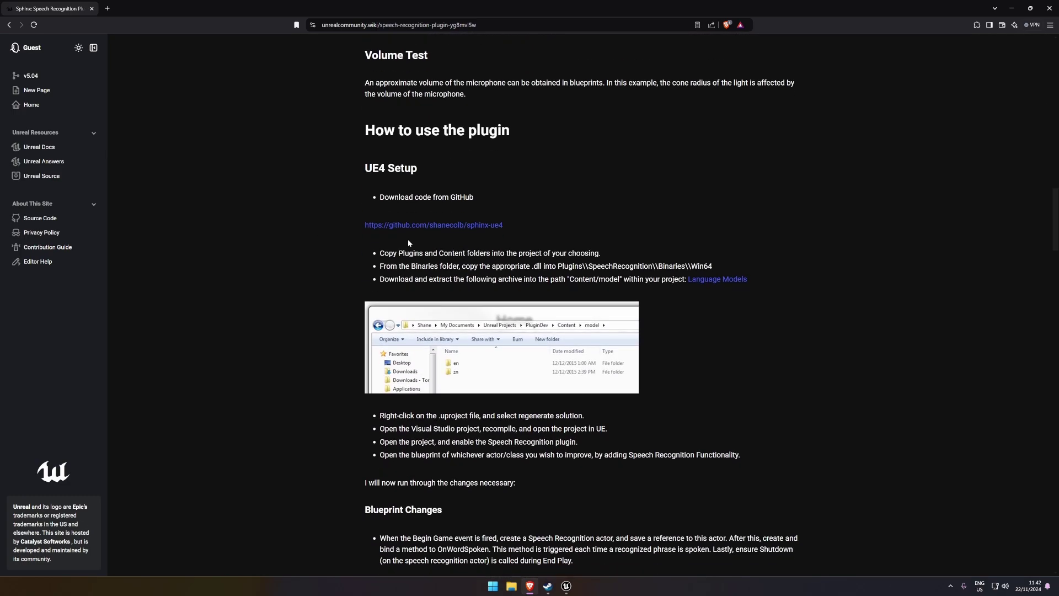
left_click_drag(579, 245, 298, 132)
scroll(289, 187, "down", 8)
scroll(316, 165, "down", 1)
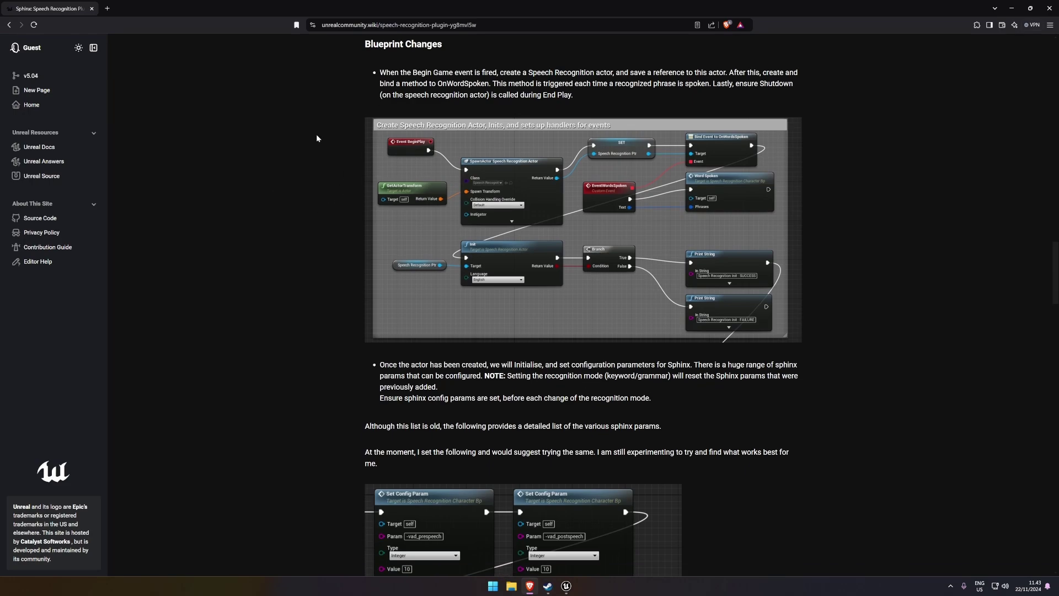
scroll(316, 138, "down", 15)
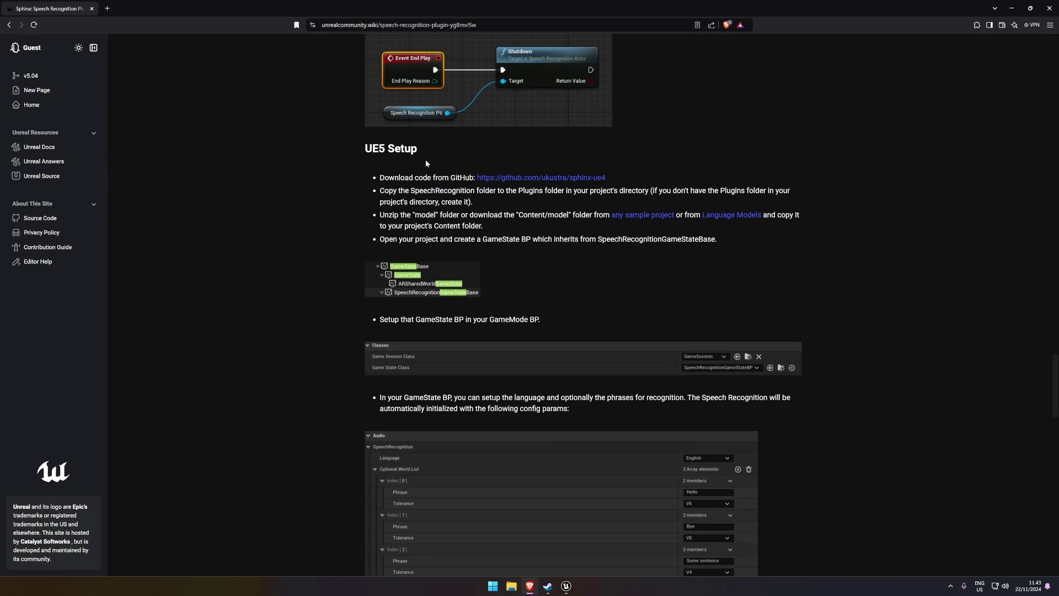
left_click_drag(358, 153, 428, 178)
left_click(363, 148)
left_click(545, 180)
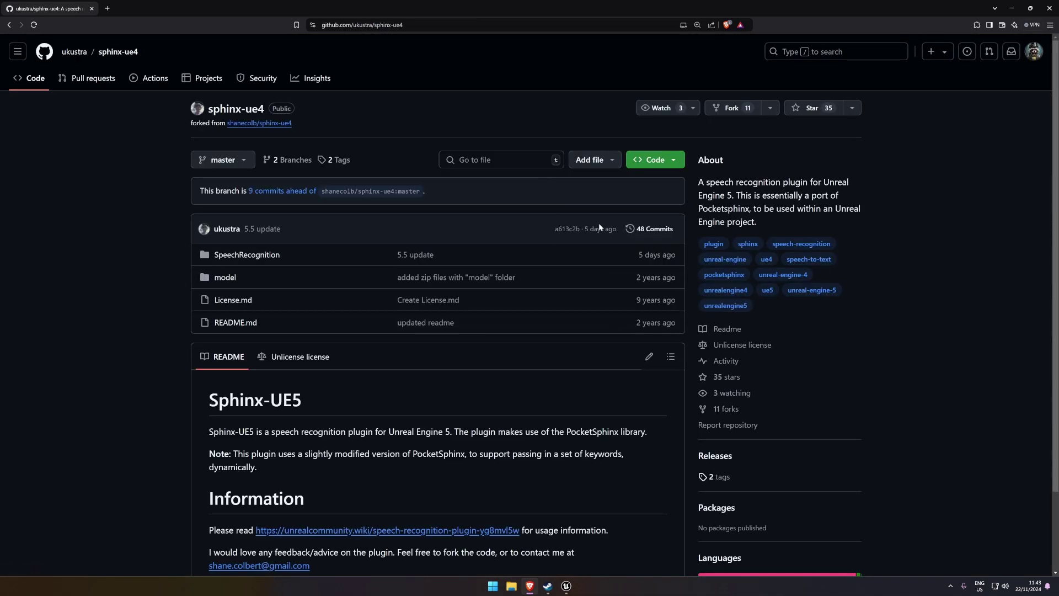
Download the repository as sphinx-ue4-master ZIP to the Desktop and go back to the wiki.
left_click(665, 164)
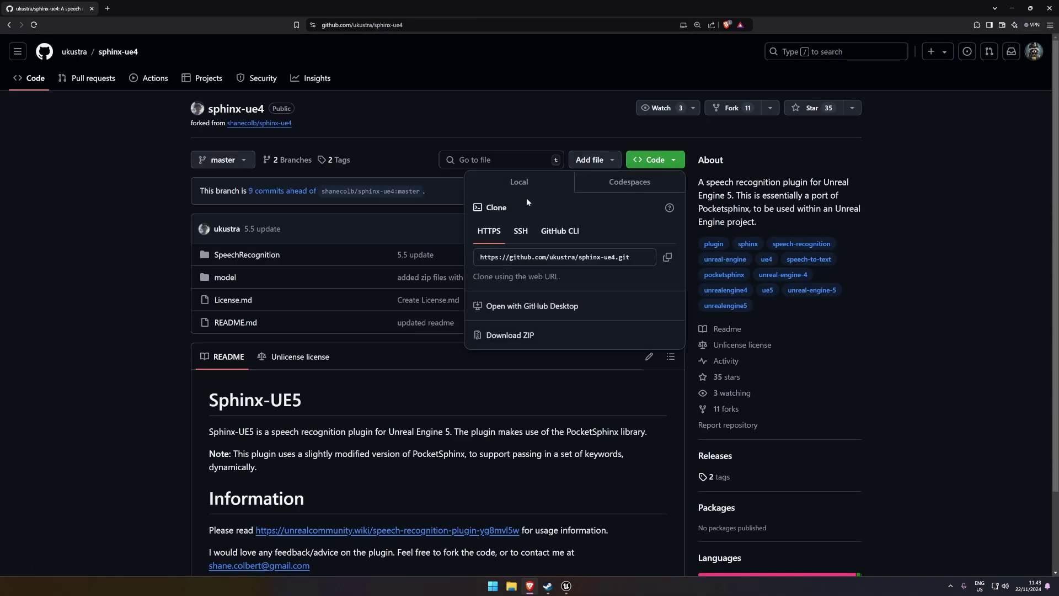
left_click(527, 336)
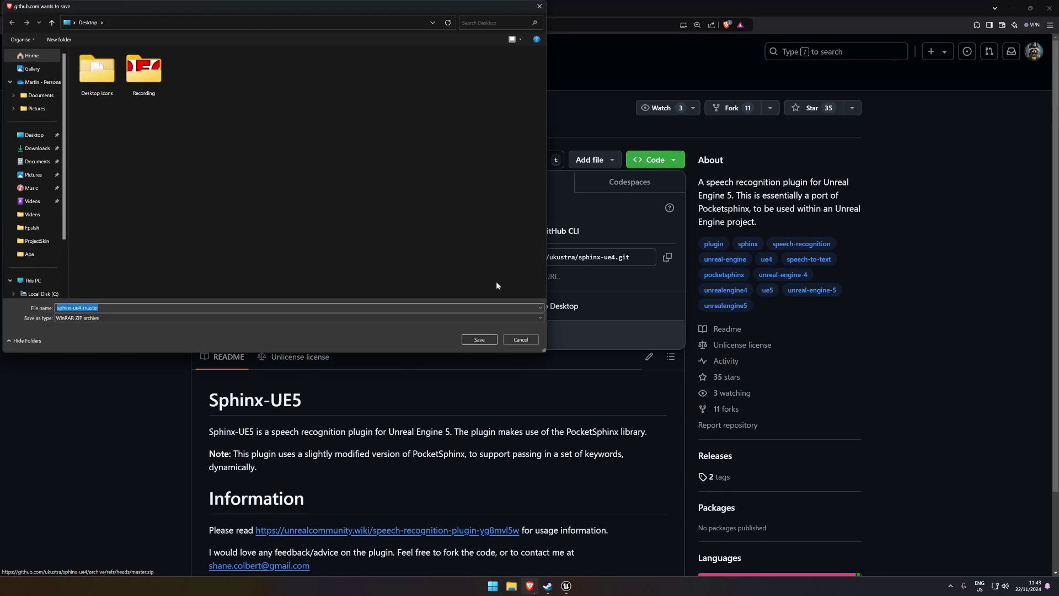
left_click(480, 339)
left_click(99, 197)
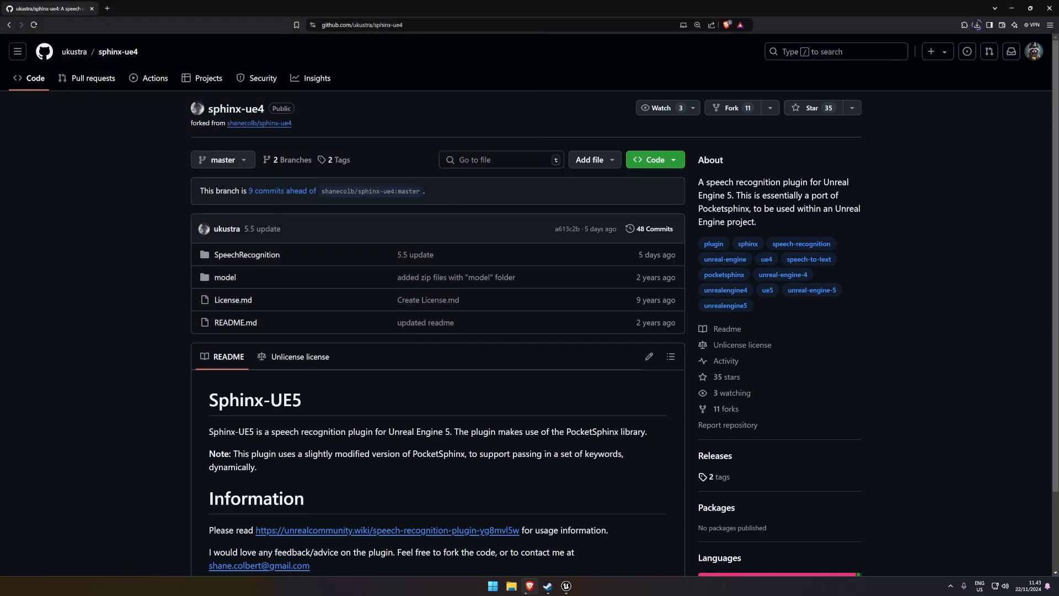
key("alt+Left")
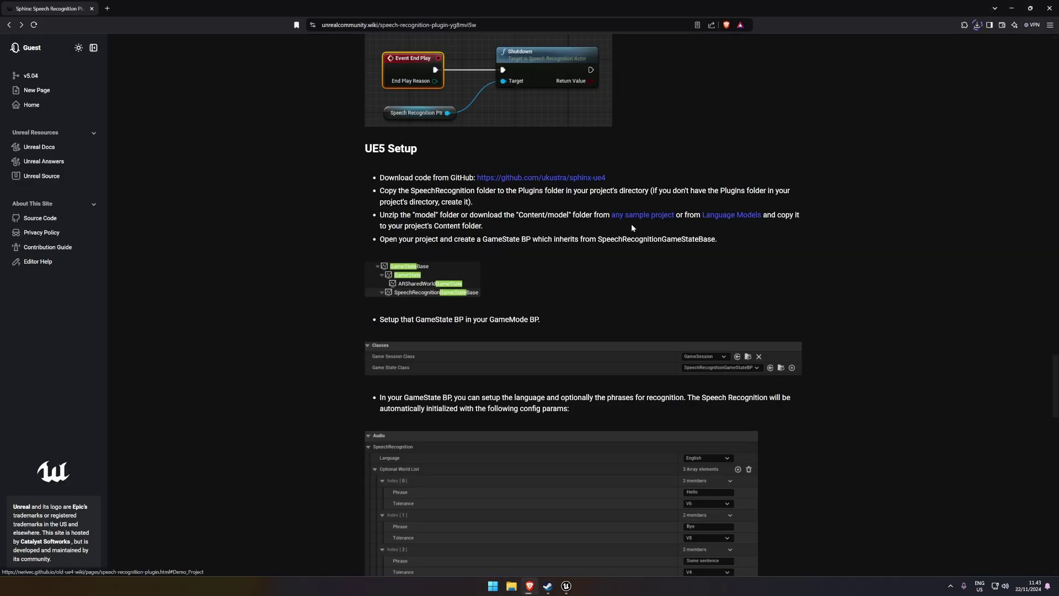
Download models.zip from the Language Models Google Drive link to the Desktop, bypassing the scan warning.
left_click(732, 220)
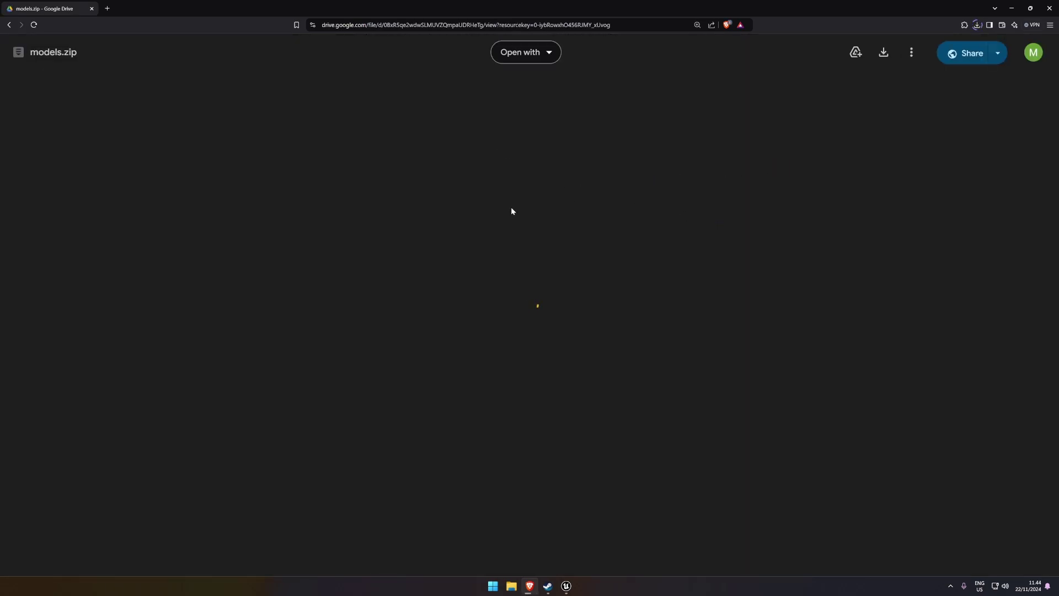
left_click(468, 282)
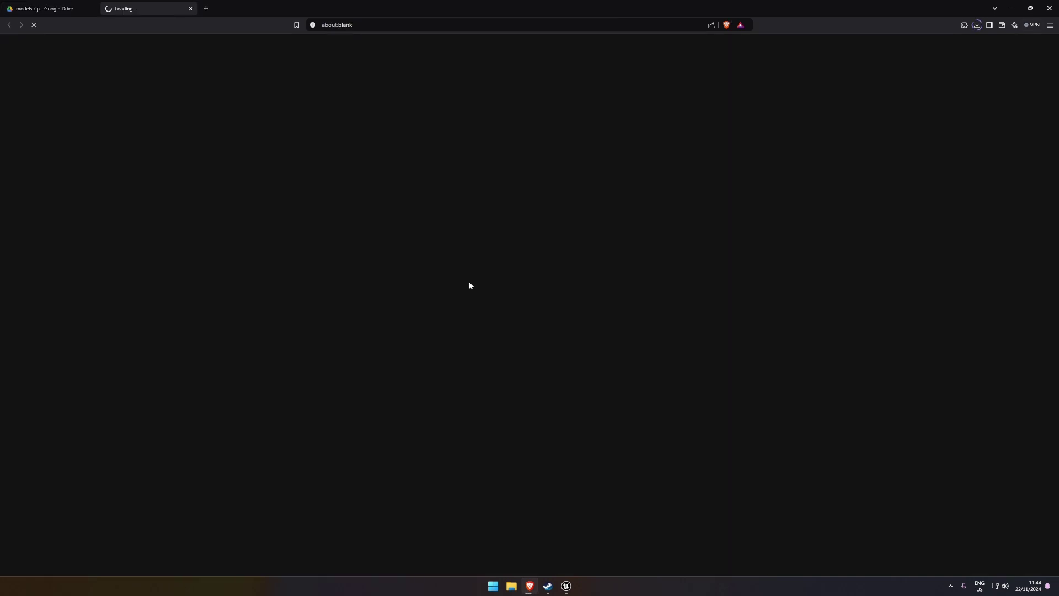
left_click(459, 102)
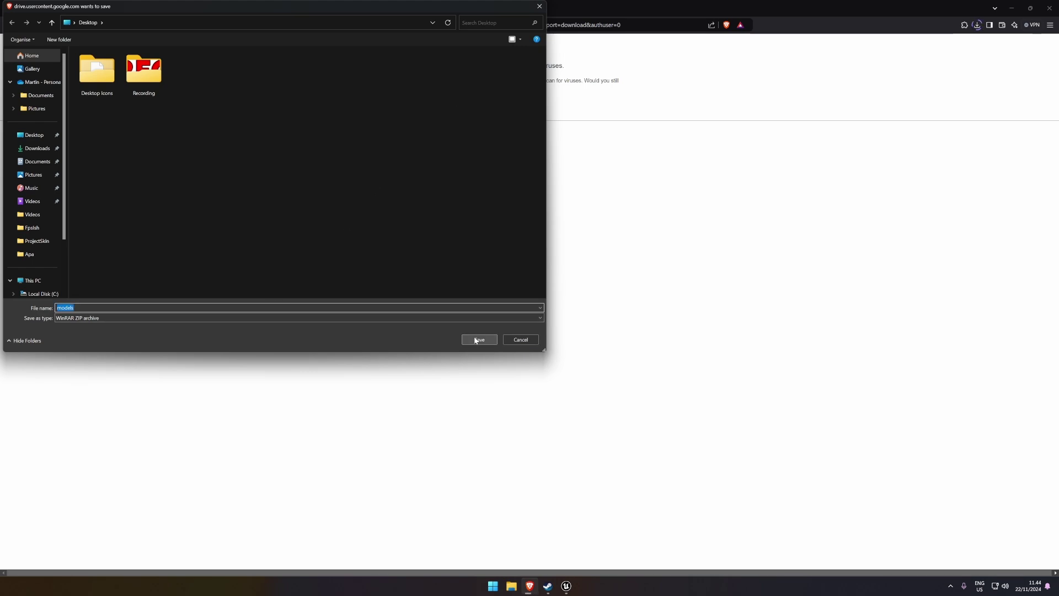
left_click(478, 340)
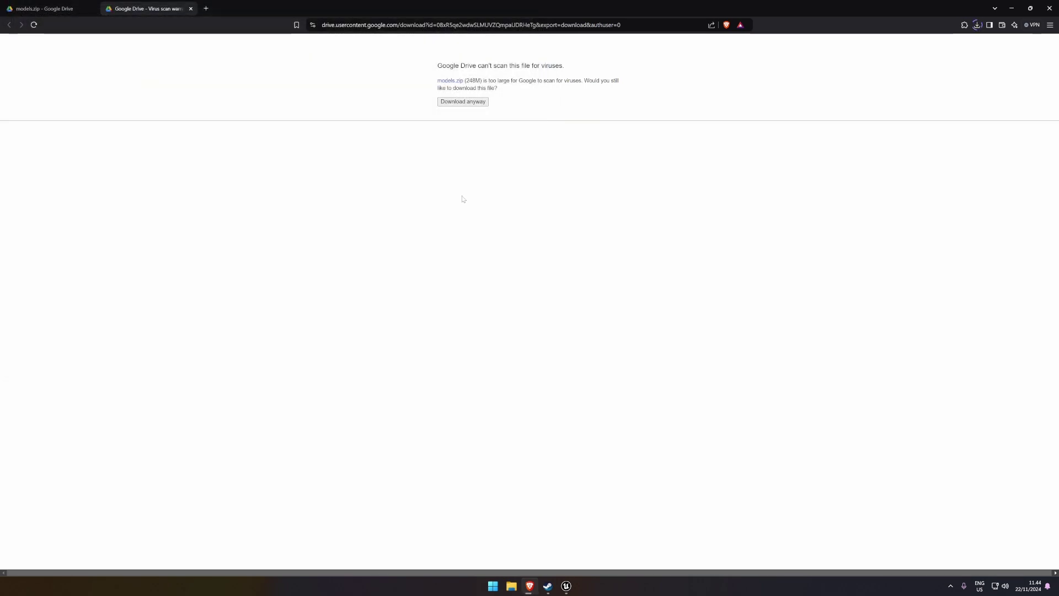
Reveal the Content Drawer's Characters > Mannequin_UE4 folder in File Explorer.
left_click(566, 586)
left_click(28, 569)
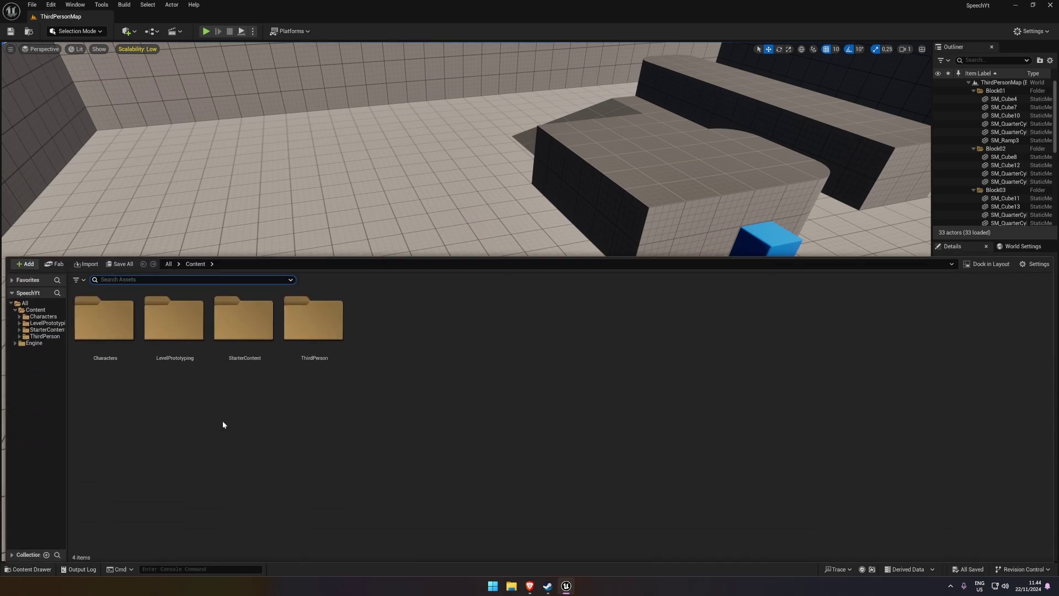
left_click(18, 319)
left_click(102, 322)
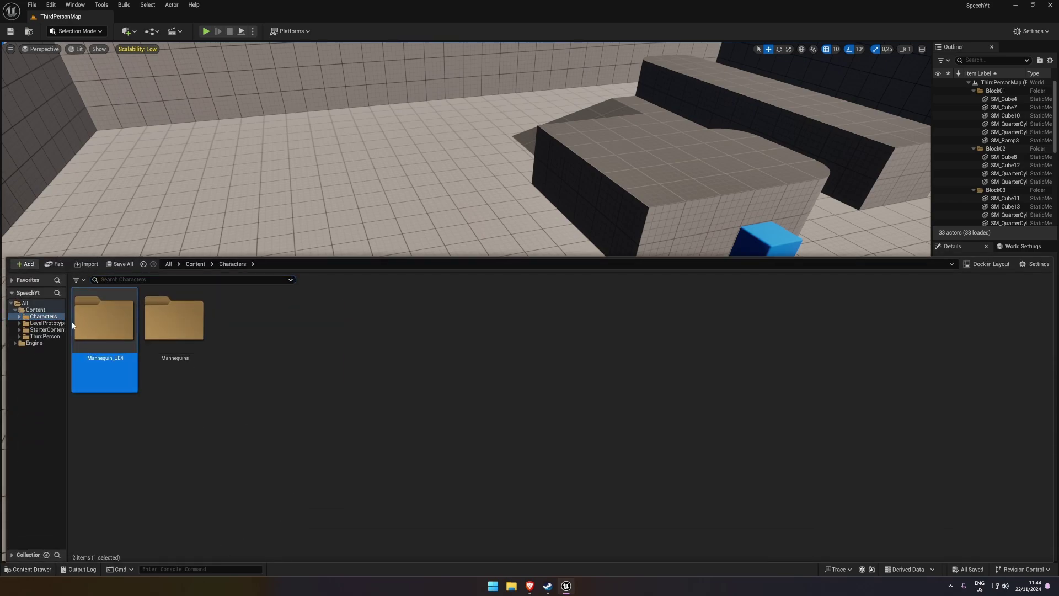
right_click(116, 329)
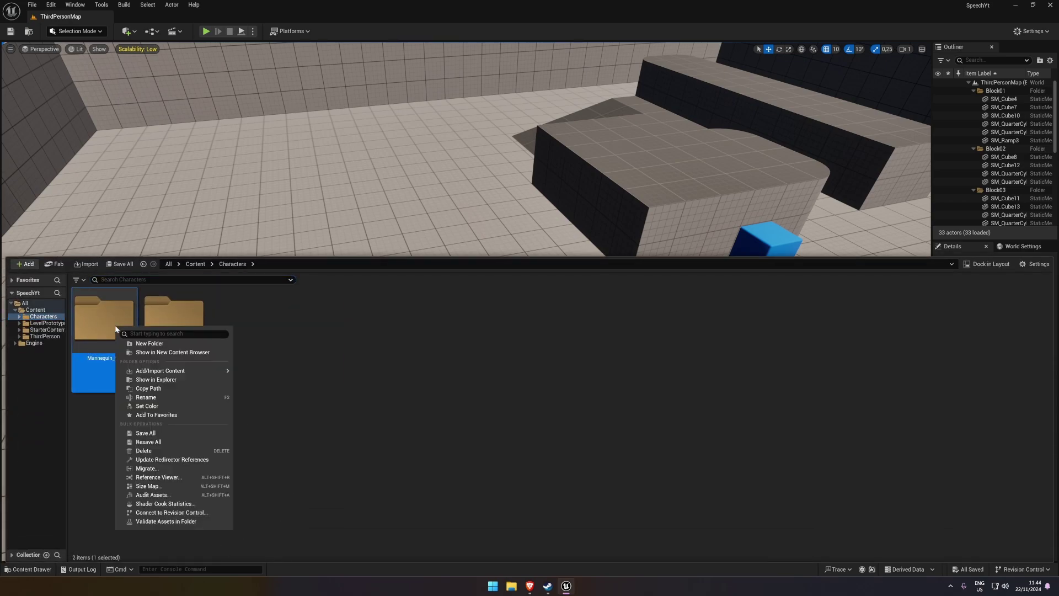
left_click(164, 383)
Arrange the Explorer window and navigate up to the SpeechYt project folder.
left_click_drag(570, 165, 457, 186)
left_click_drag(398, 336, 295, 339)
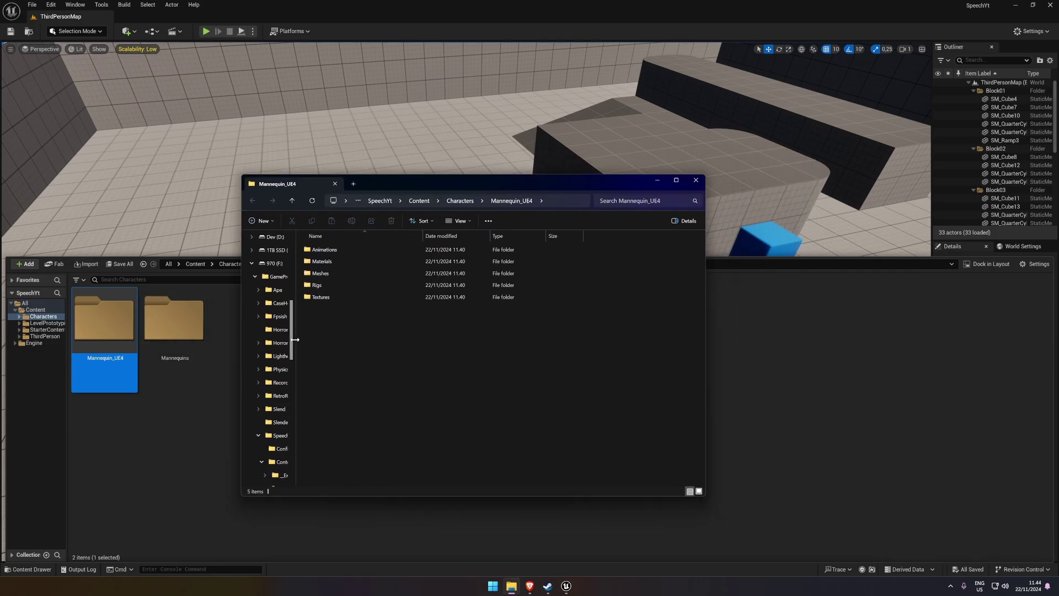
left_click(380, 201)
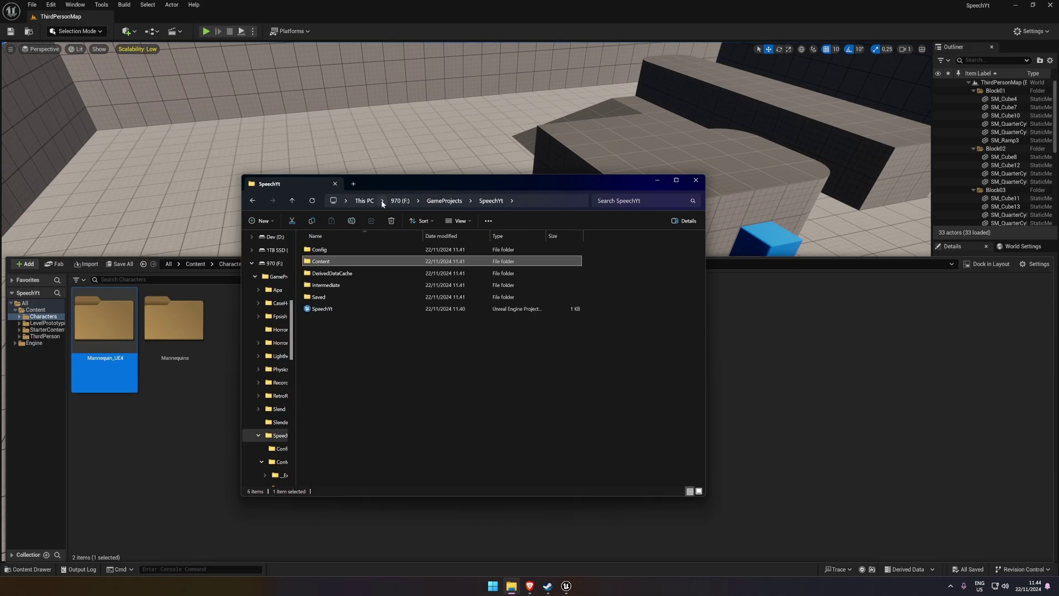
left_click_drag(399, 188, 379, 191)
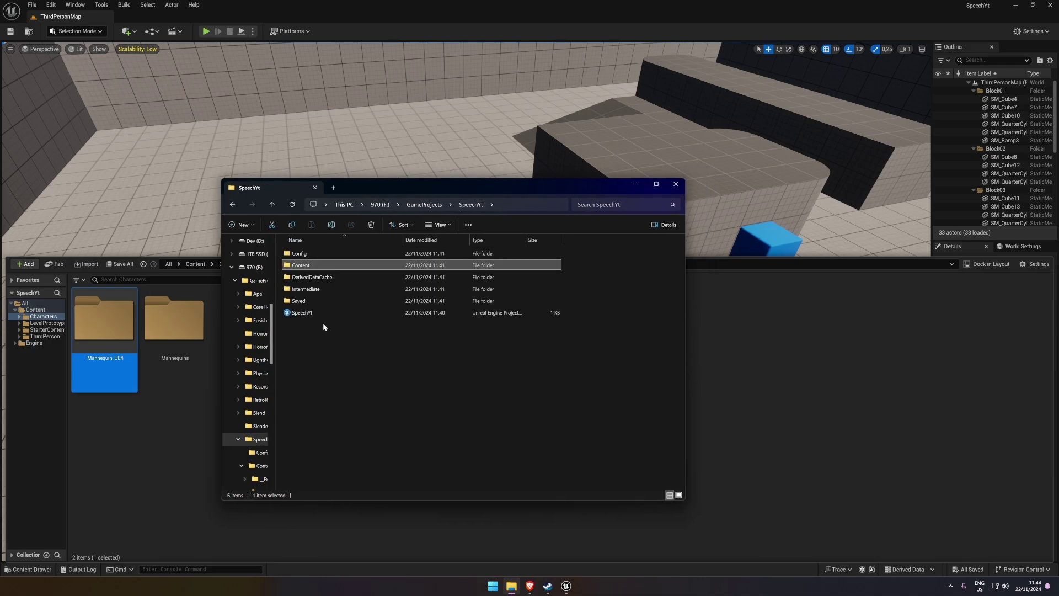
left_click(324, 350)
Create a new folder named 'plugins' in SpeechYt and bring the browser back.
right_click(313, 339)
mouse_move(357, 408)
left_click(475, 406)
type("plugins")
key("Return")
left_click(494, 388)
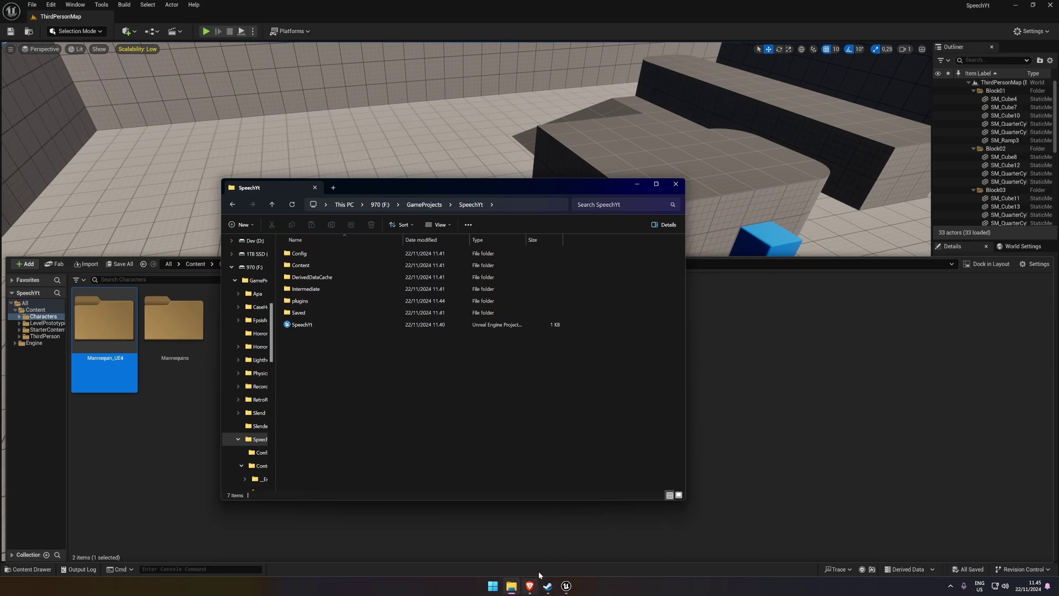
mouse_move(531, 584)
left_click(530, 540)
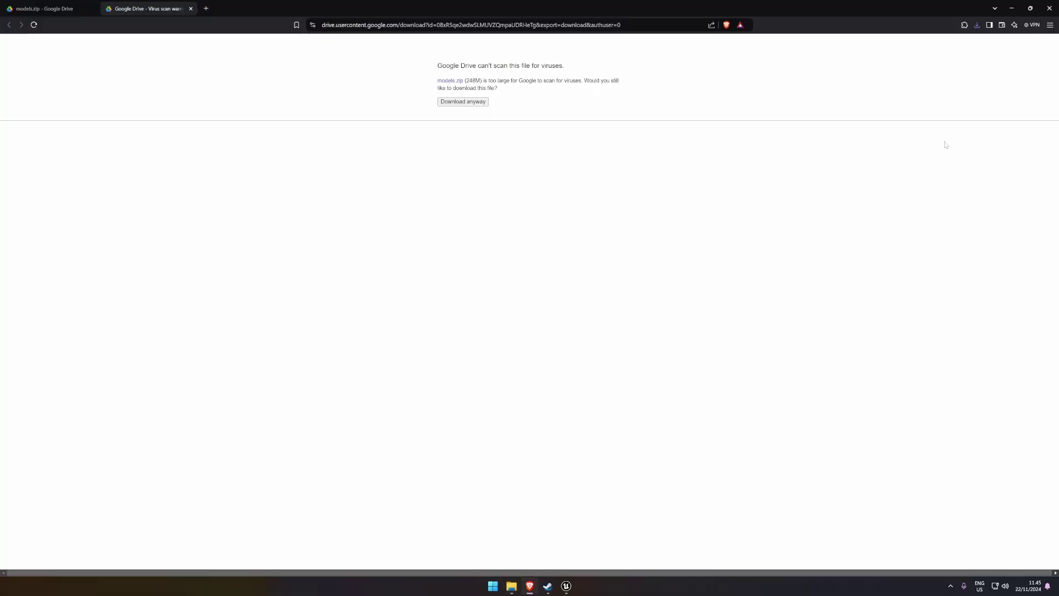
Open the sphinx-ue4-master zip from recent downloads in WinRAR and browse into its folder.
left_click(977, 25)
left_click(875, 81)
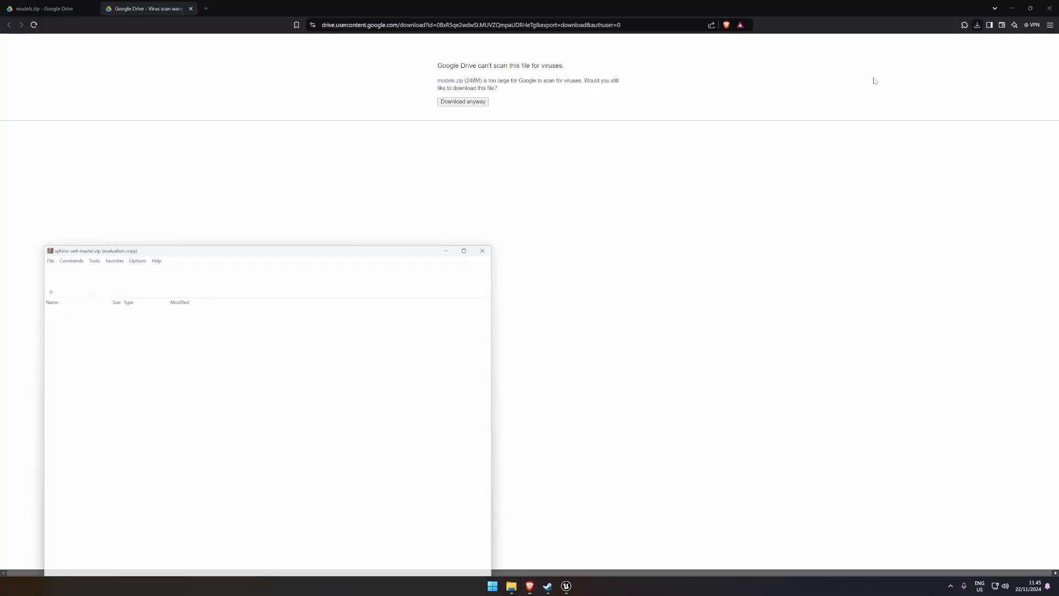
left_click_drag(590, 4, 838, 297)
left_click(592, 268)
left_click_drag(460, 242, 544, 142)
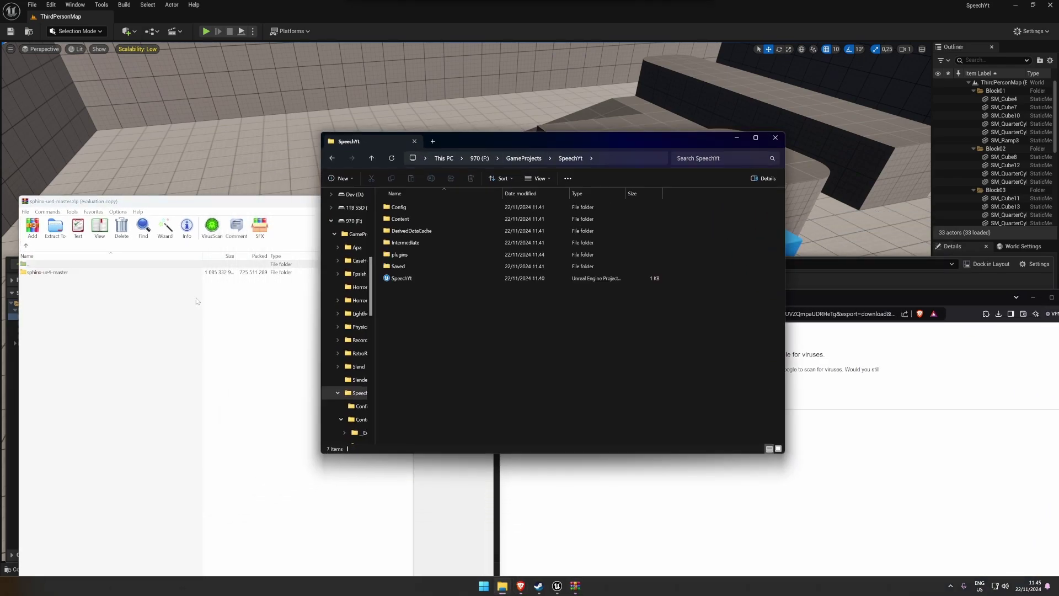
double_click(69, 272)
double_click(63, 264)
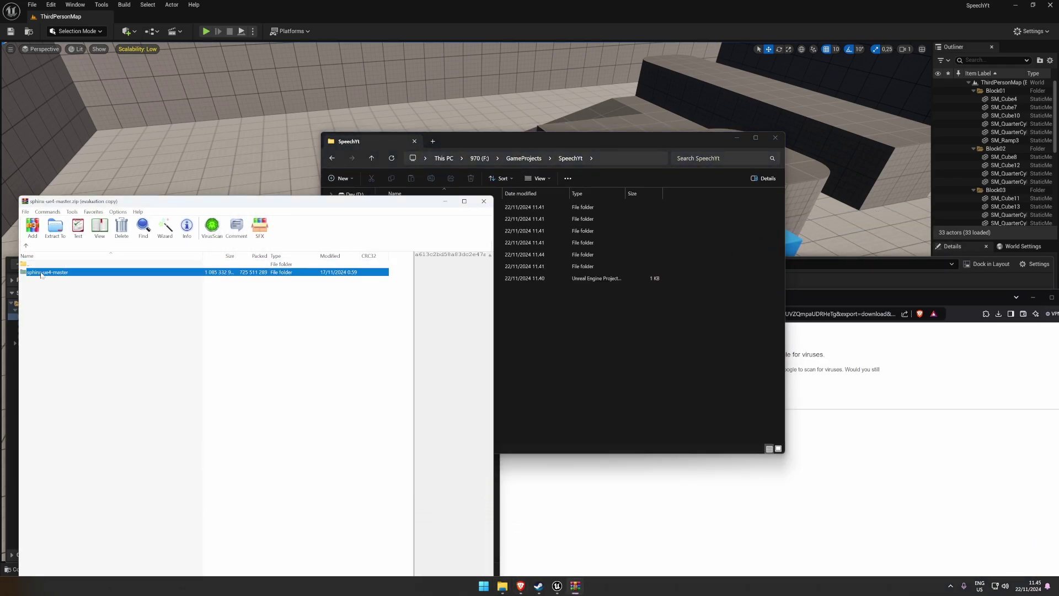
Drag sphinx-ue4-master into the SpeechYt plugins folder to extract it, then close the archive.
left_click_drag(61, 273, 289, 366)
left_click(464, 147)
left_click_drag(148, 273, 550, 336)
left_click_drag(530, 146, 718, 148)
left_click_drag(331, 272, 585, 256)
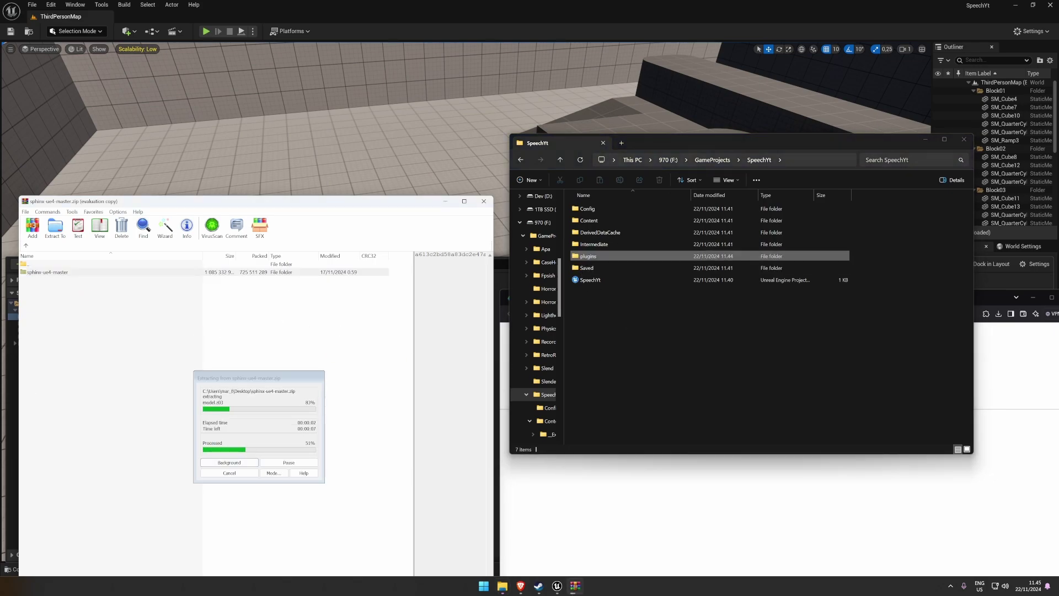
left_click(664, 485)
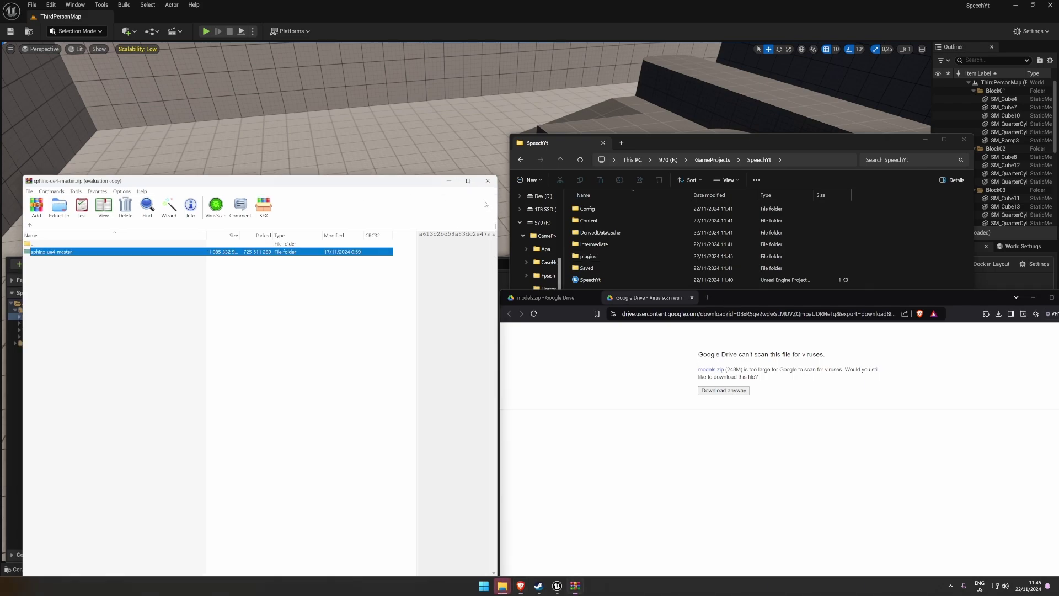
left_click(488, 180)
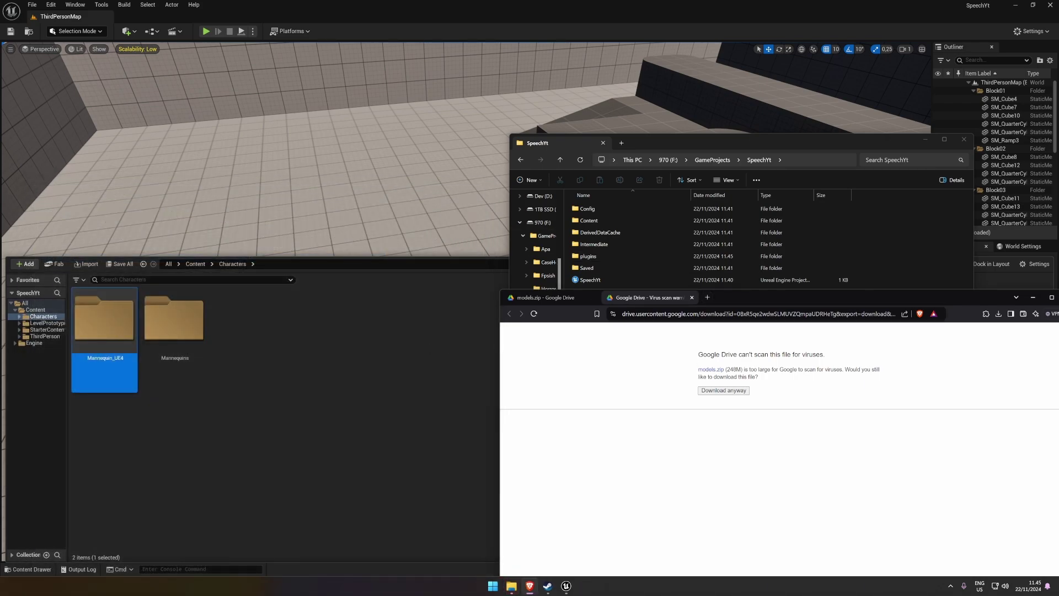
Open the downloaded models.zip in WinRAR from the browser's recent downloads.
left_click_drag(806, 299, 461, 263)
left_click(654, 277)
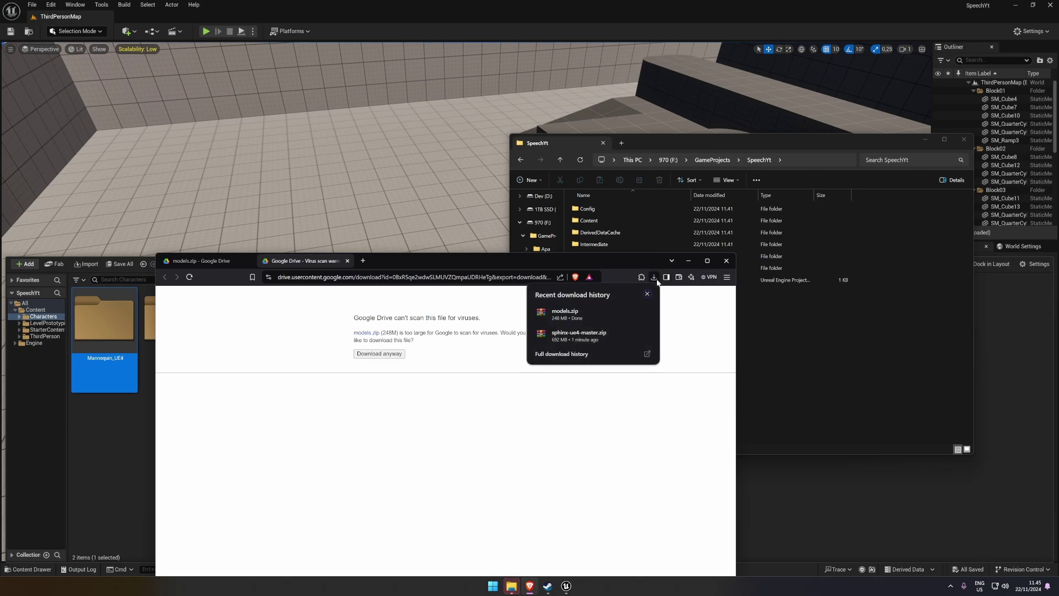
left_click(605, 306)
left_click(688, 260)
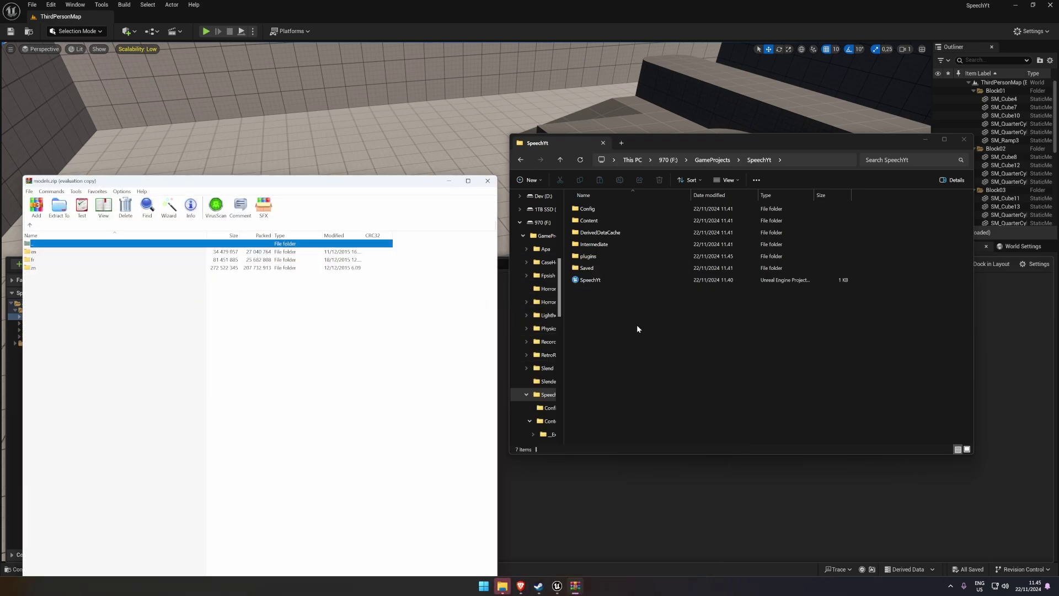
left_click(593, 267)
Create a new folder named 'models' inside the project's Content folder.
double_click(592, 220)
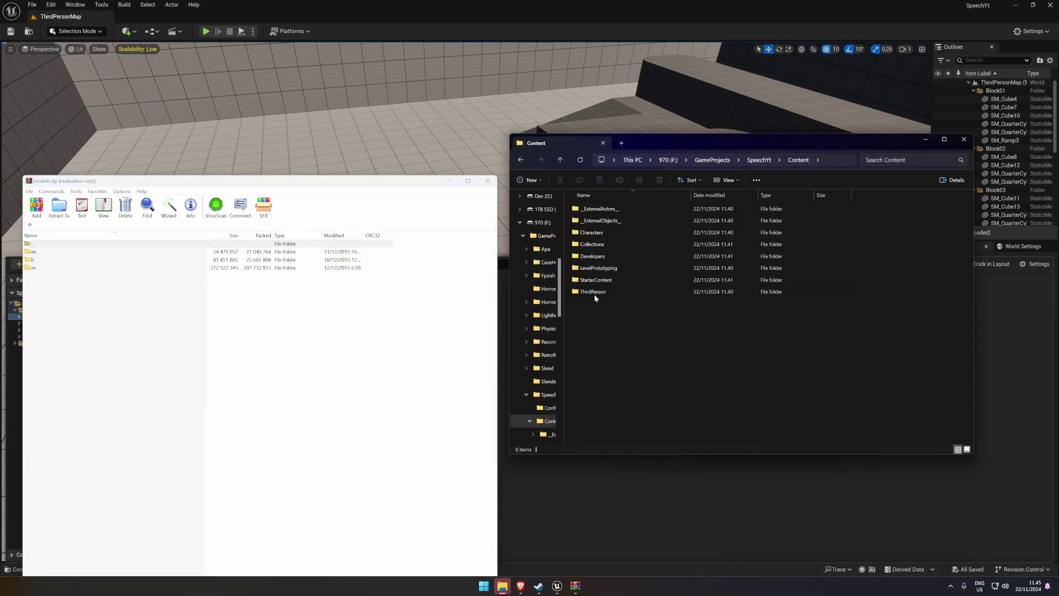
right_click(596, 320)
mouse_move(651, 385)
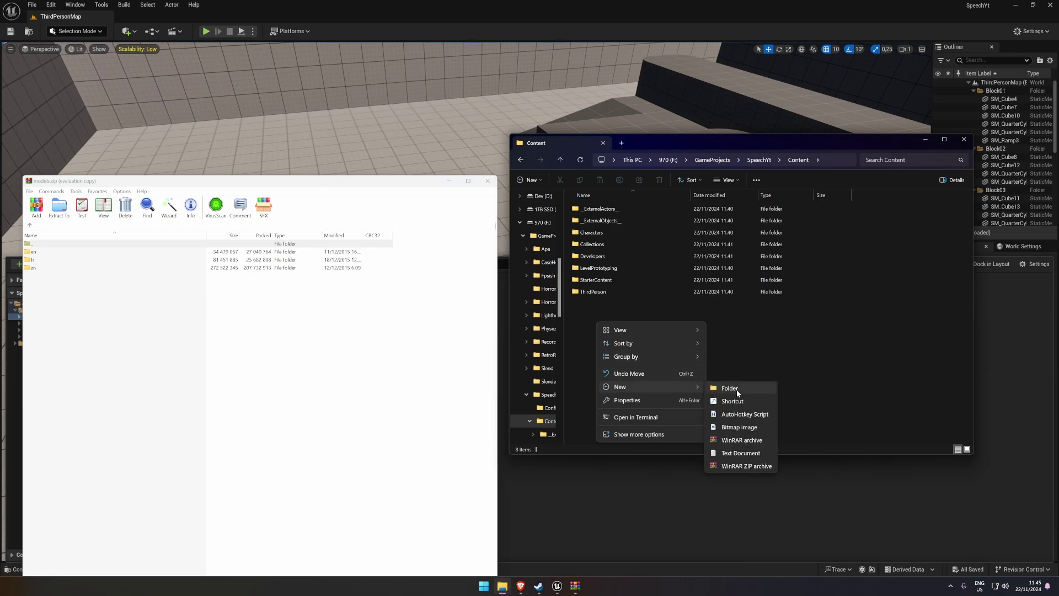
left_click(727, 385)
type("models")
key("Return")
Extract the en, fr and zn language folders into models and return to Unreal.
double_click(605, 280)
left_click_drag(147, 303, 40, 257)
left_click_drag(689, 239, 677, 237)
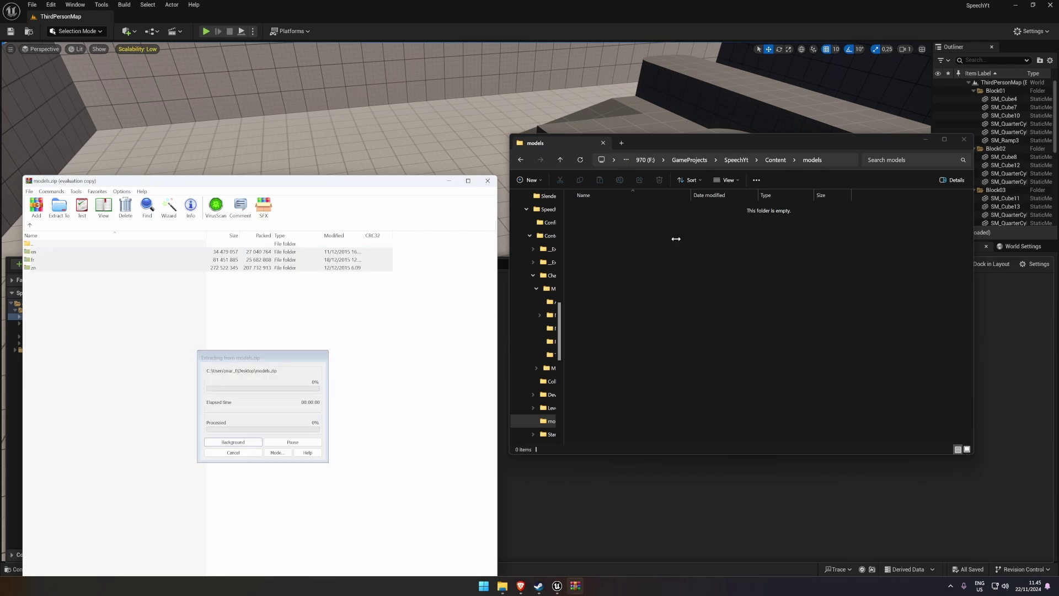
mouse_move(557, 586)
left_click(528, 544)
Go back to the Sphinx plugin wiki page, maximize it and scroll to UE5 Setup.
key("alt+Tab")
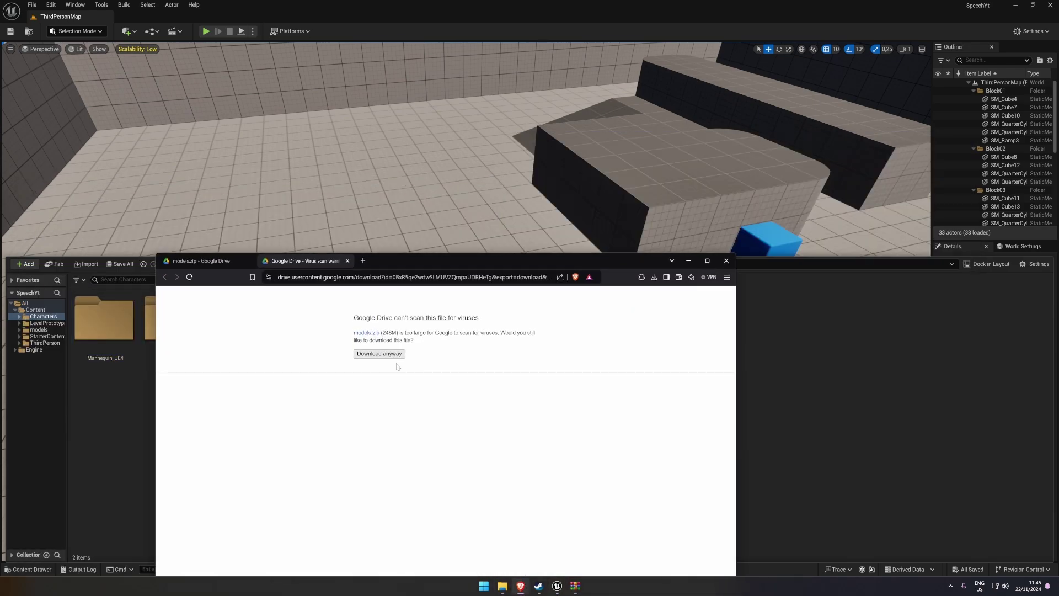
left_click(164, 279)
left_click(165, 277)
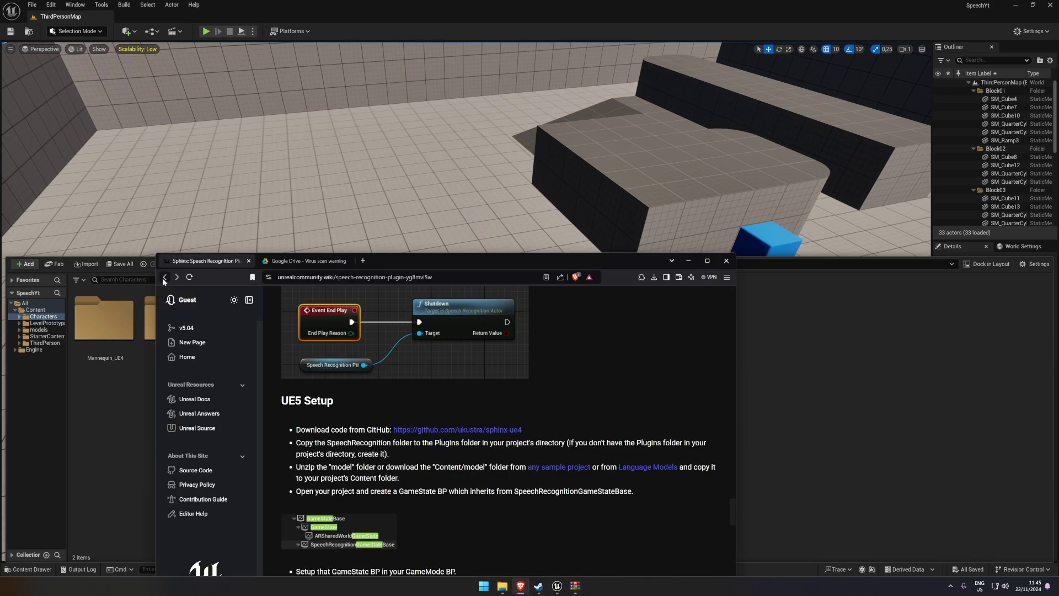
double_click(449, 258)
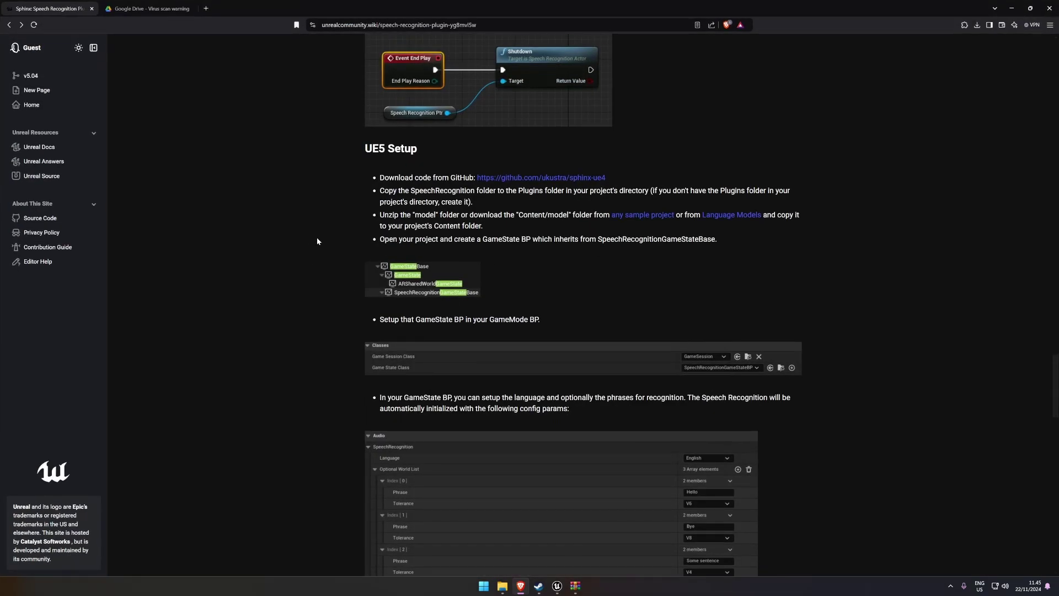
scroll(308, 286, "down", 20)
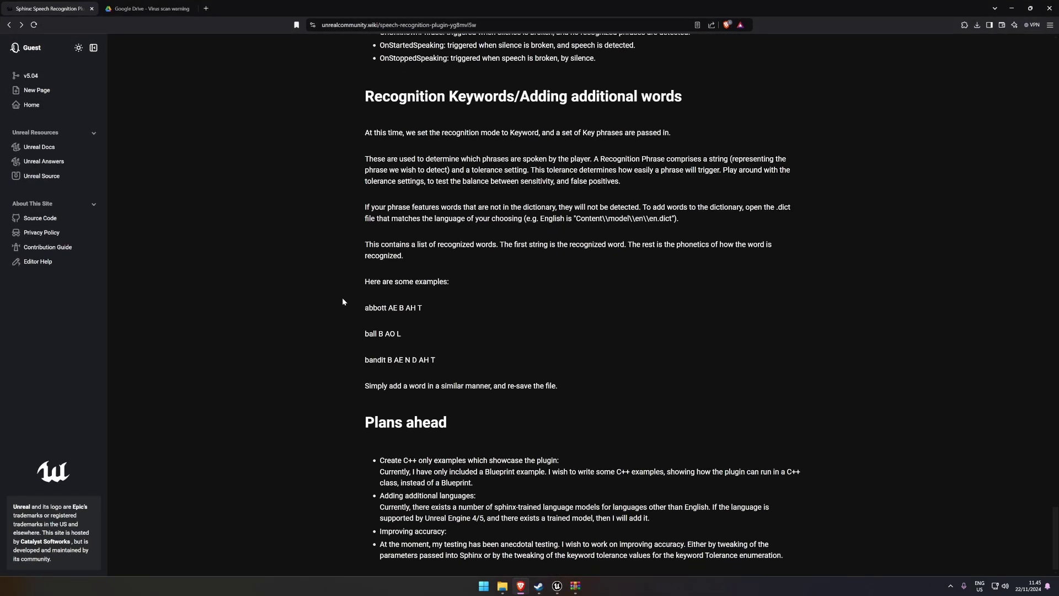
left_click_drag(380, 507, 669, 509)
left_click(501, 513)
left_click(457, 522)
scroll(559, 508, "up", 12)
scroll(541, 520, "up", 15)
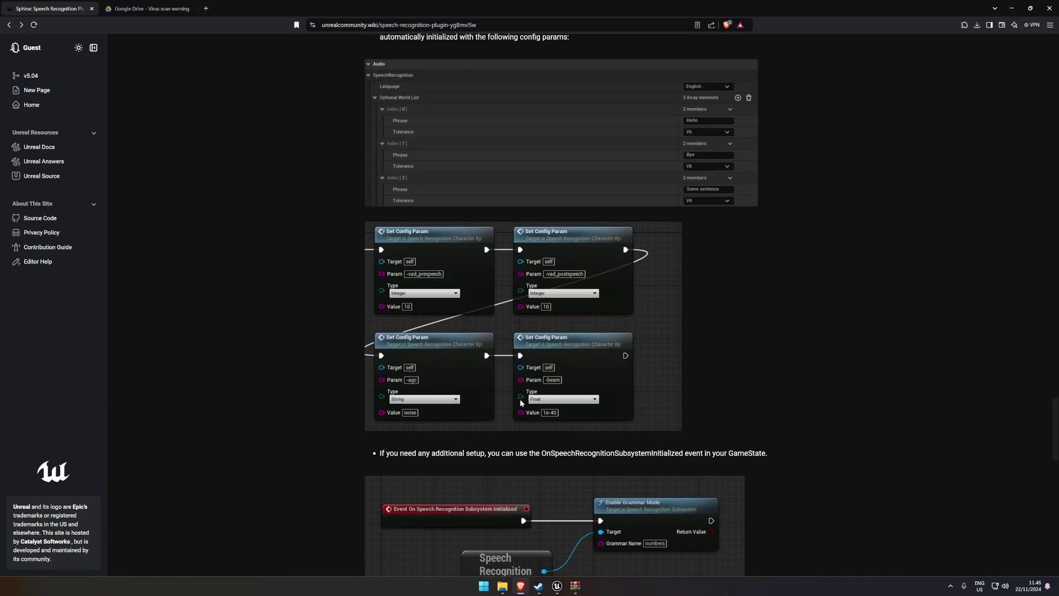
left_click(577, 586)
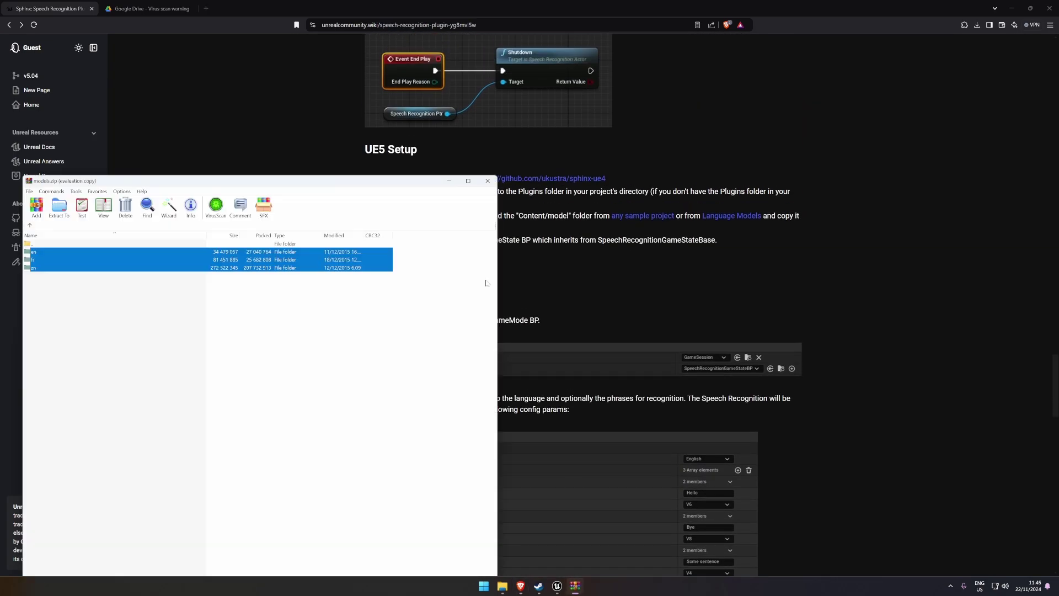
left_click(57, 260)
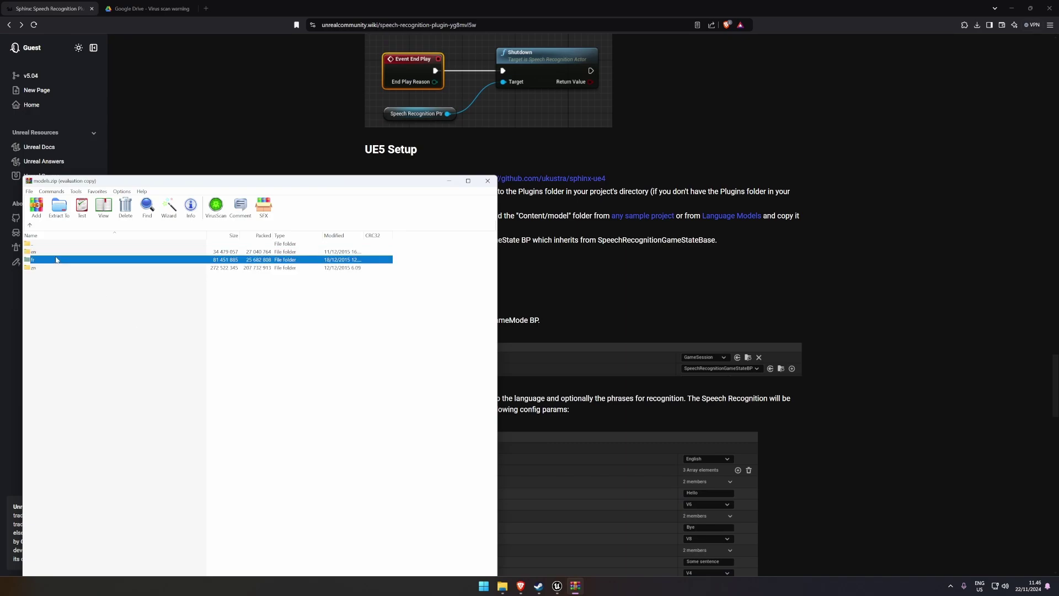
double_click(57, 260)
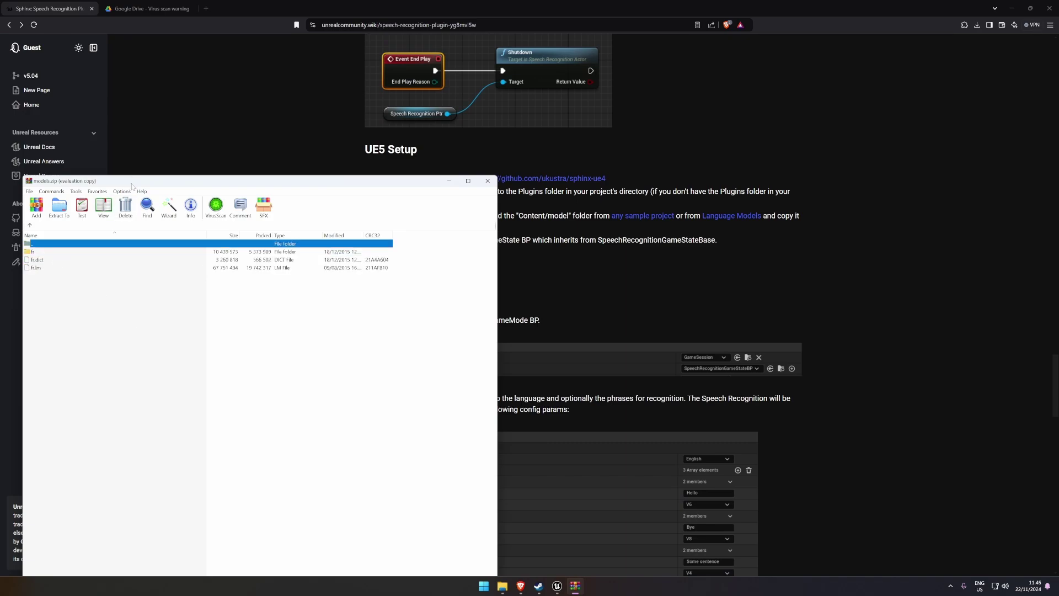
left_click(612, 161)
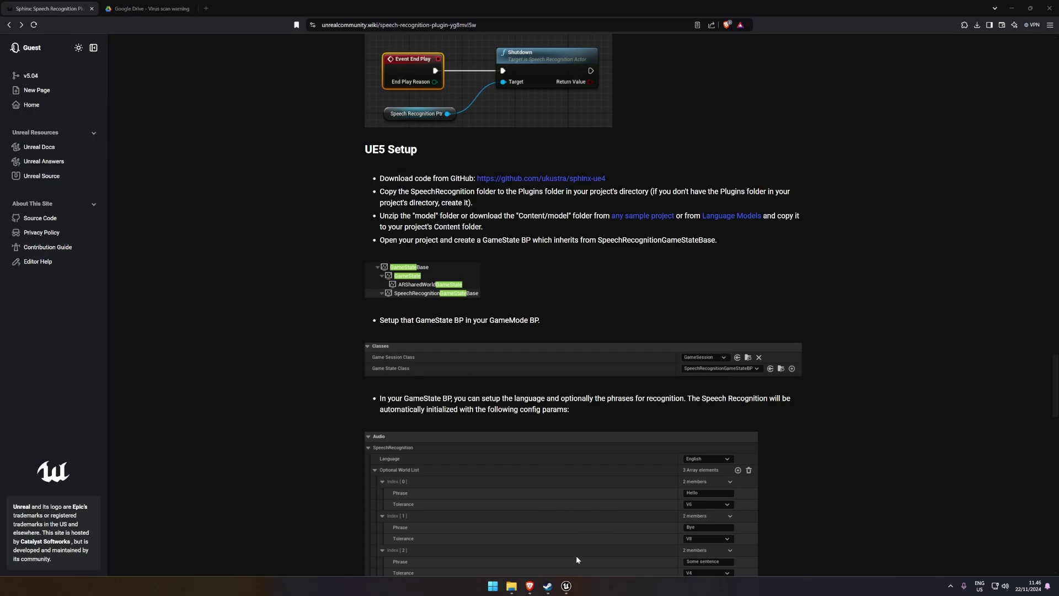
left_click(566, 586)
Close Unreal Editor and reopen SpeechYt from the Epic Games Launcher library, then close the launcher.
left_click(303, 153)
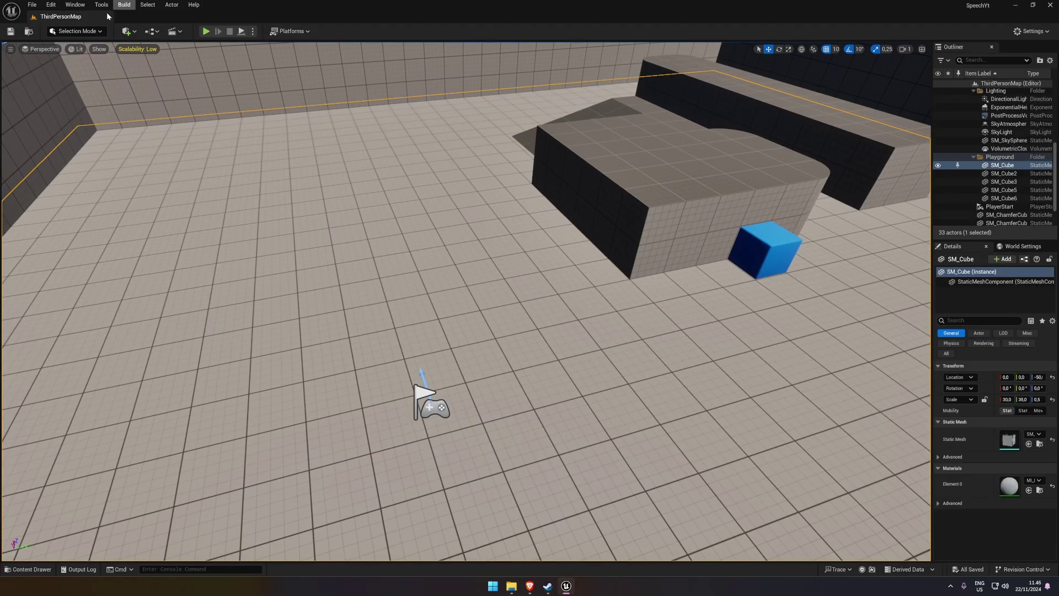
left_click(1050, 6)
left_click(951, 586)
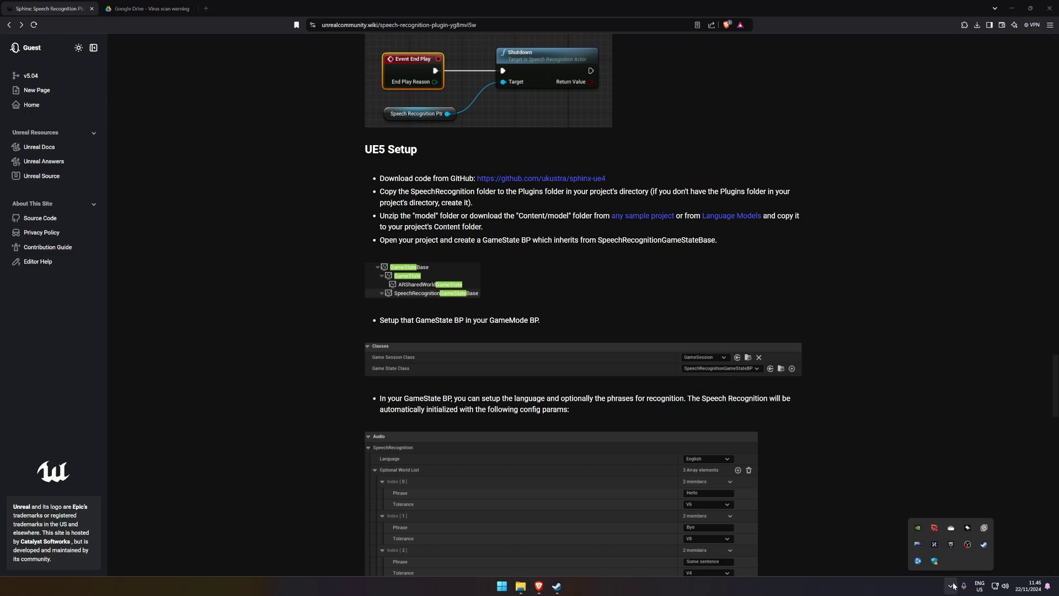
left_click(953, 546)
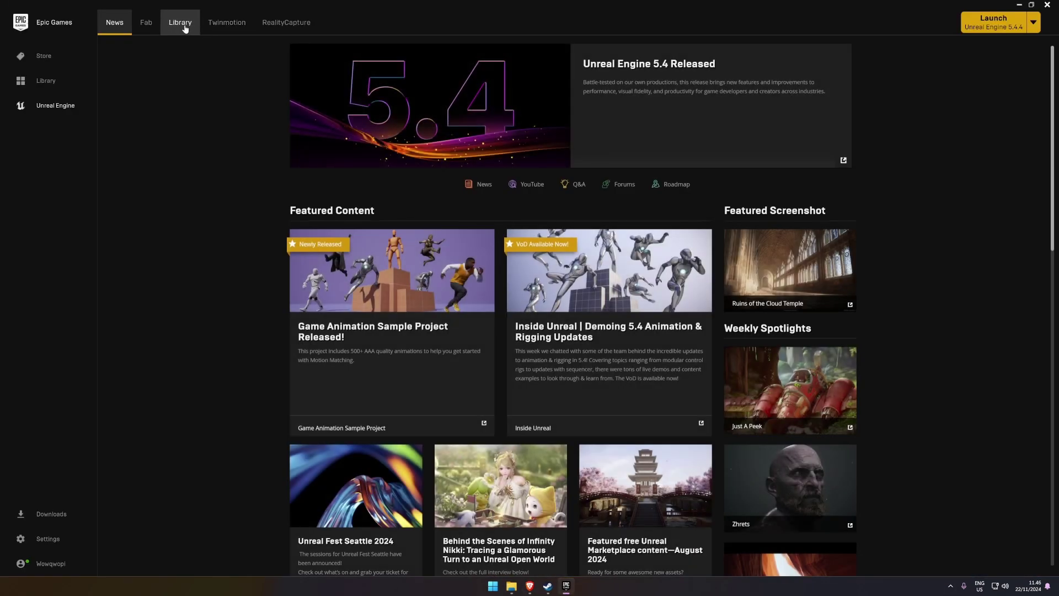
left_click(182, 25)
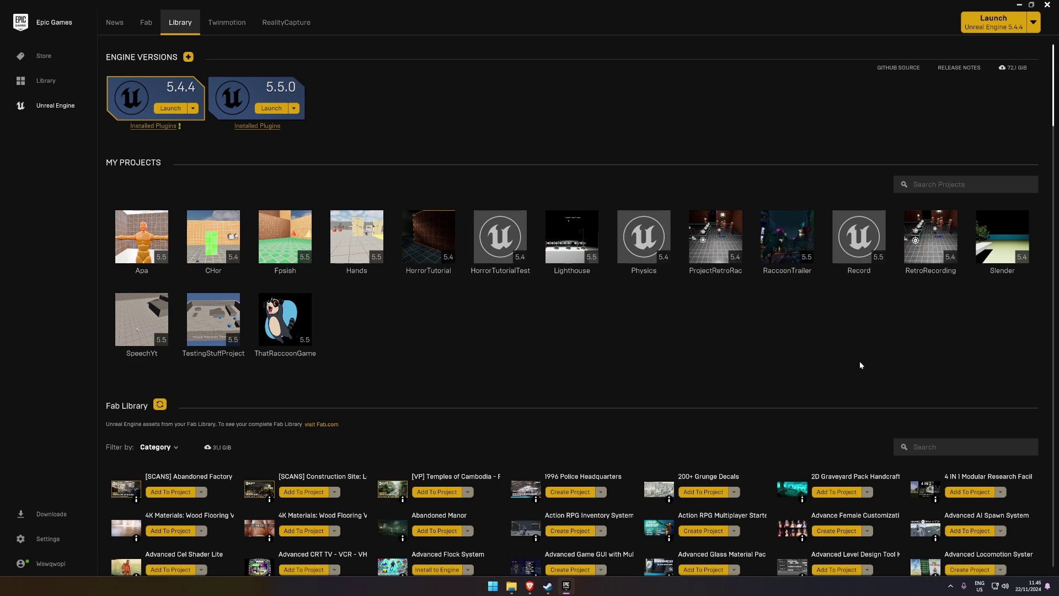
double_click(142, 320)
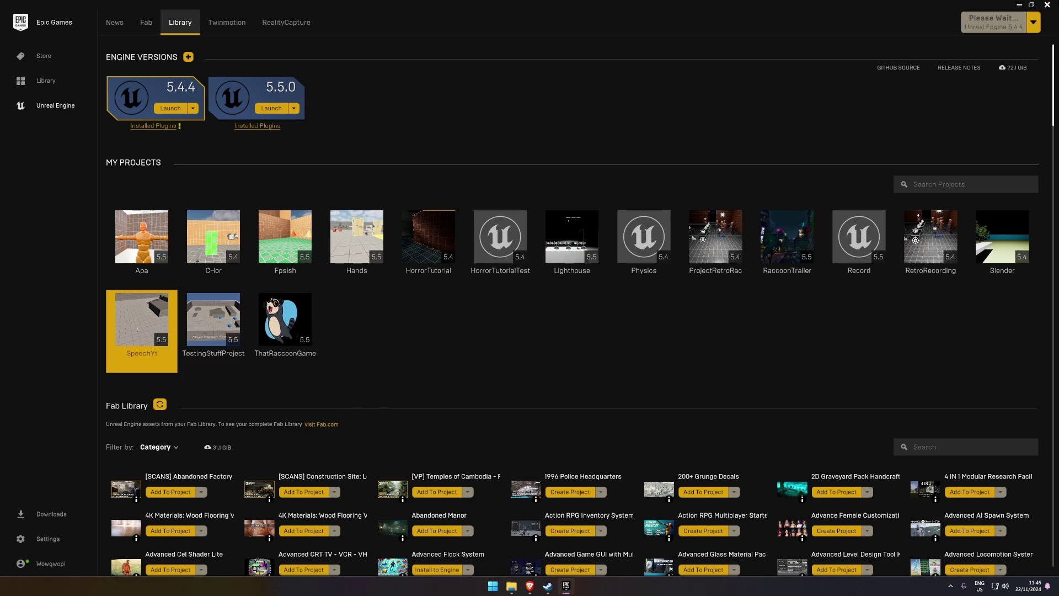
left_click(1048, 6)
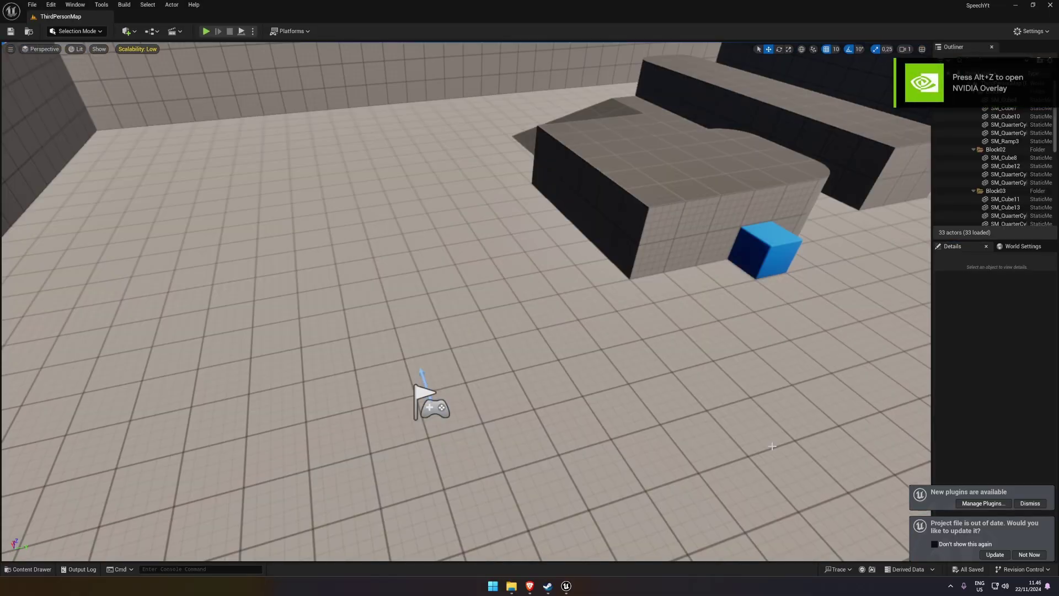
Update SpeechYt.uproject, find the Speech Recognition Plugin by searching 'speec', and close Plugins.
left_click(1029, 504)
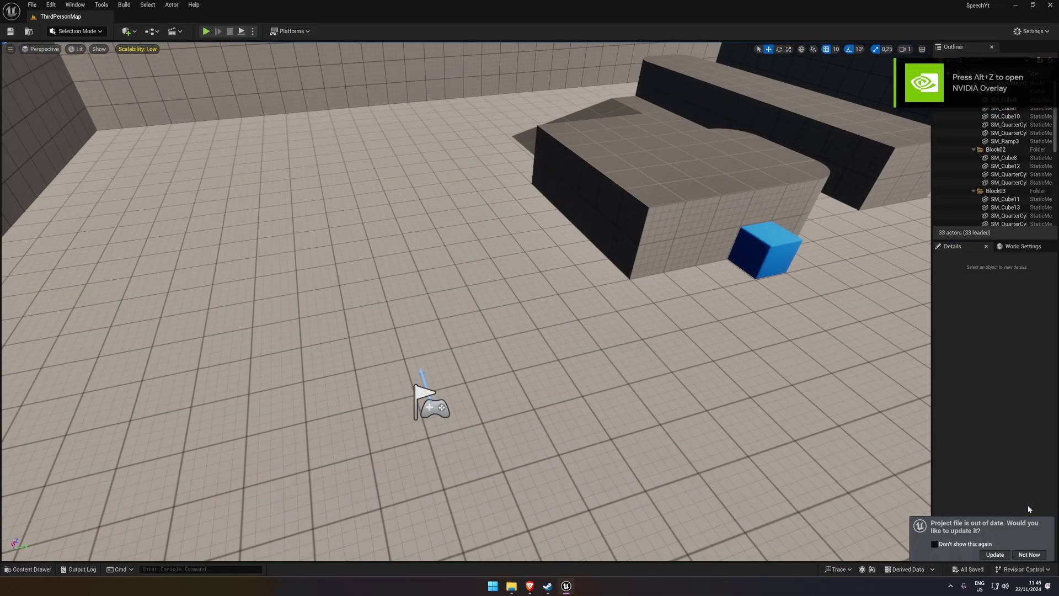
left_click(995, 555)
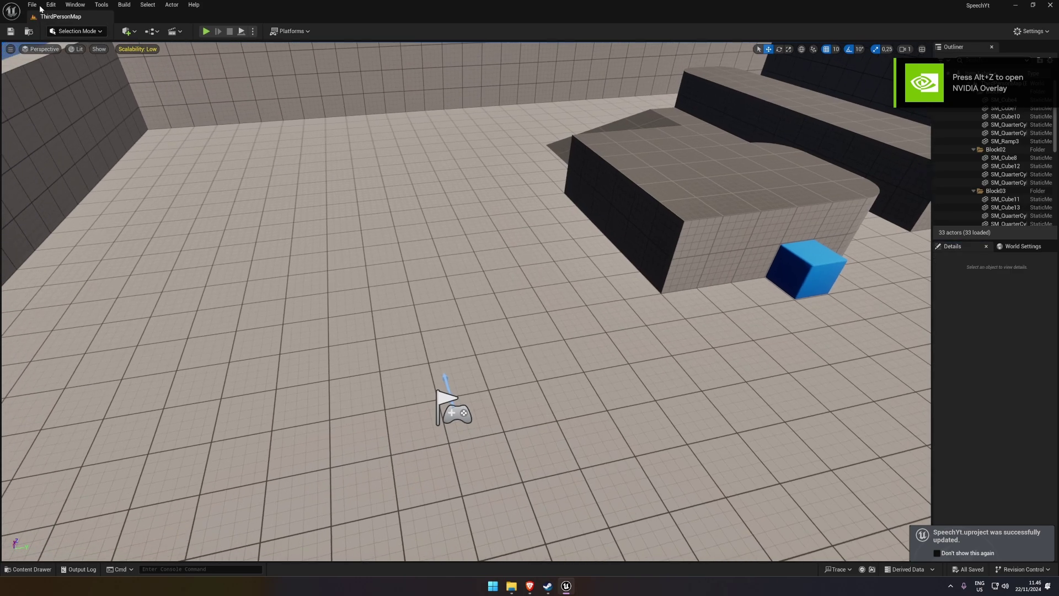
left_click(51, 5)
left_click(70, 144)
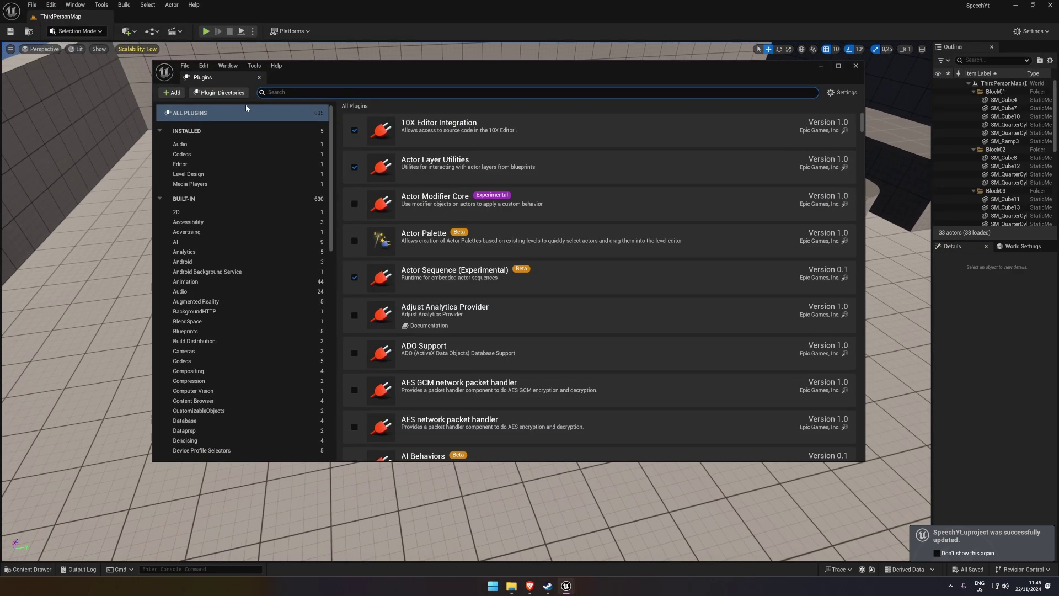
type("speec")
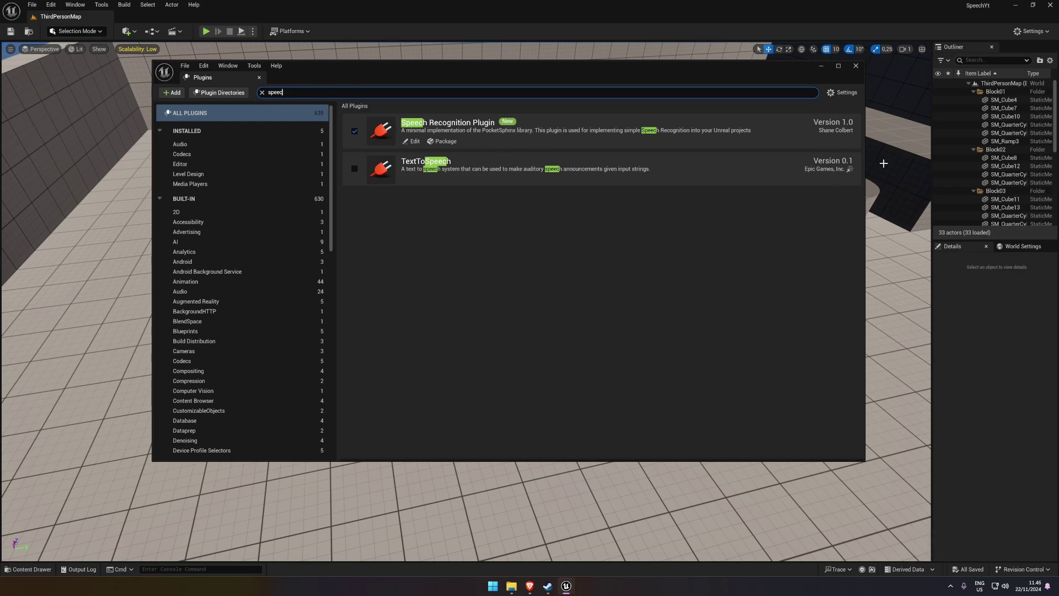
left_click(855, 66)
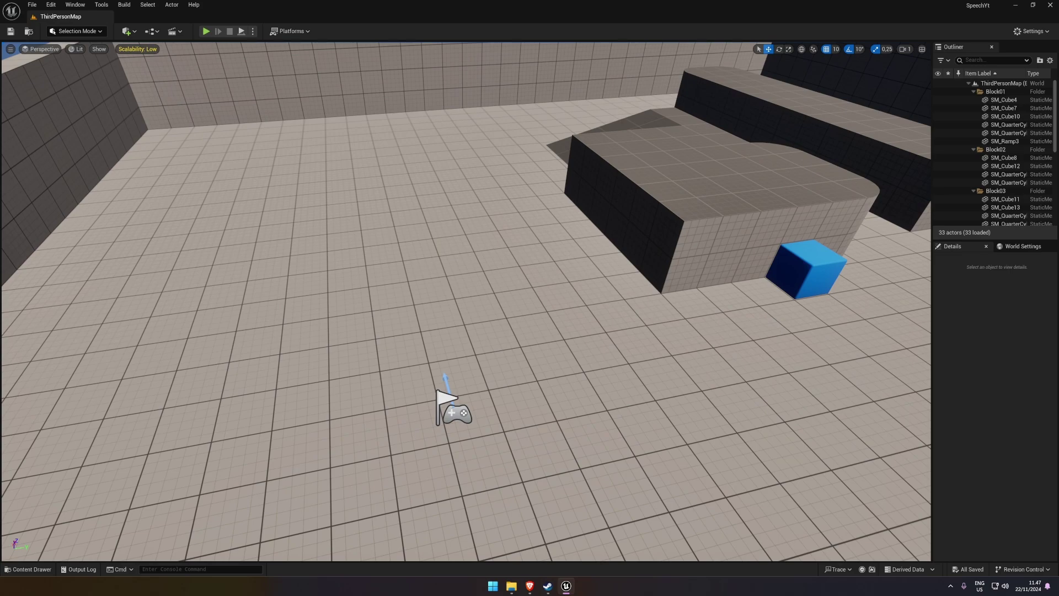
Return to the Unreal Editor and show the Content folder's five folders in the Content Drawer.
mouse_move(529, 589)
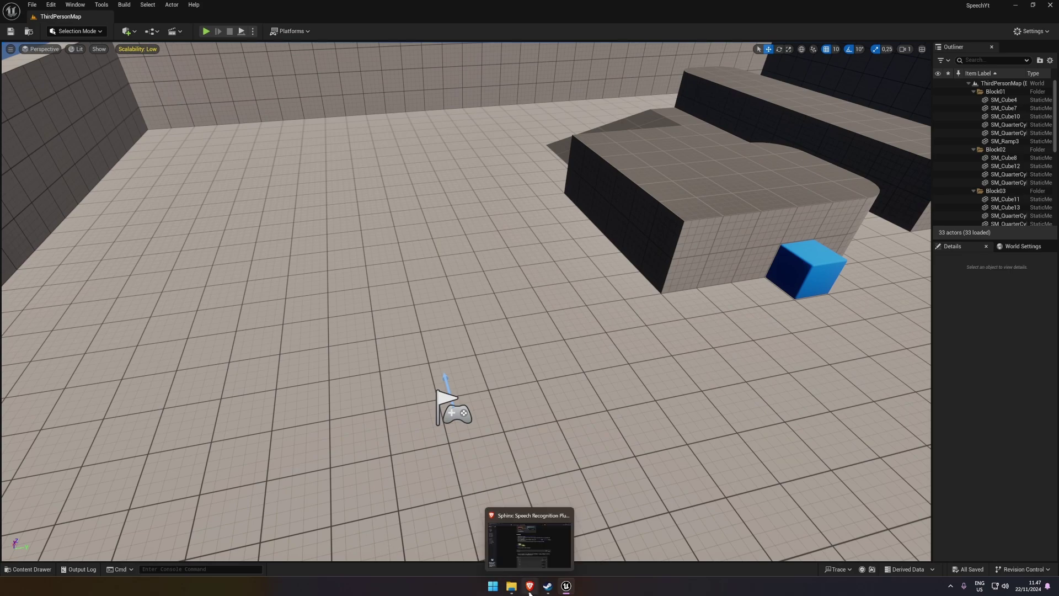
left_click(519, 529)
key("alt+Tab")
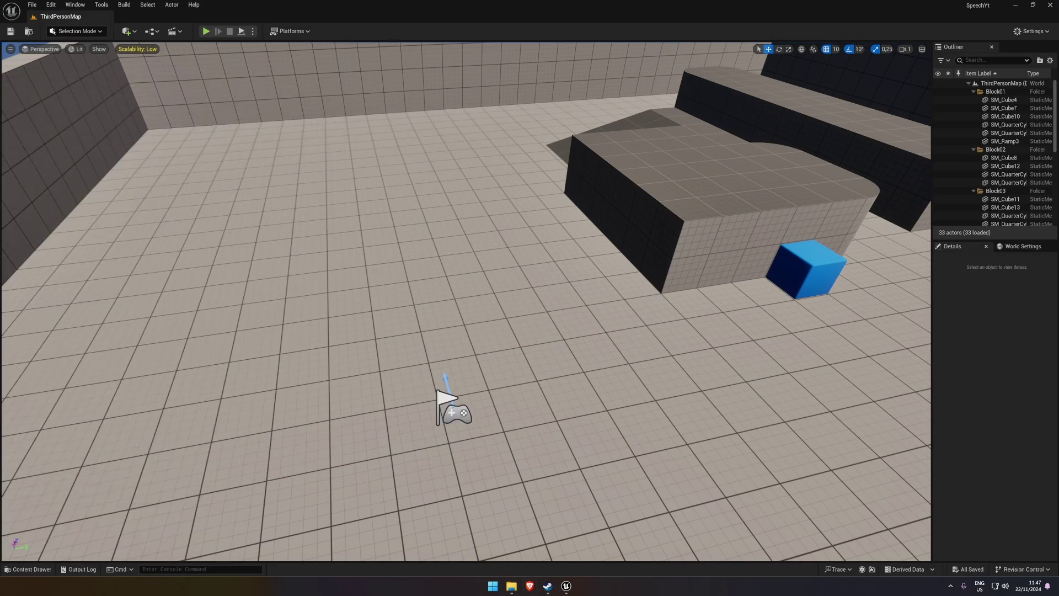
right_click_drag(517, 281, 374, 229)
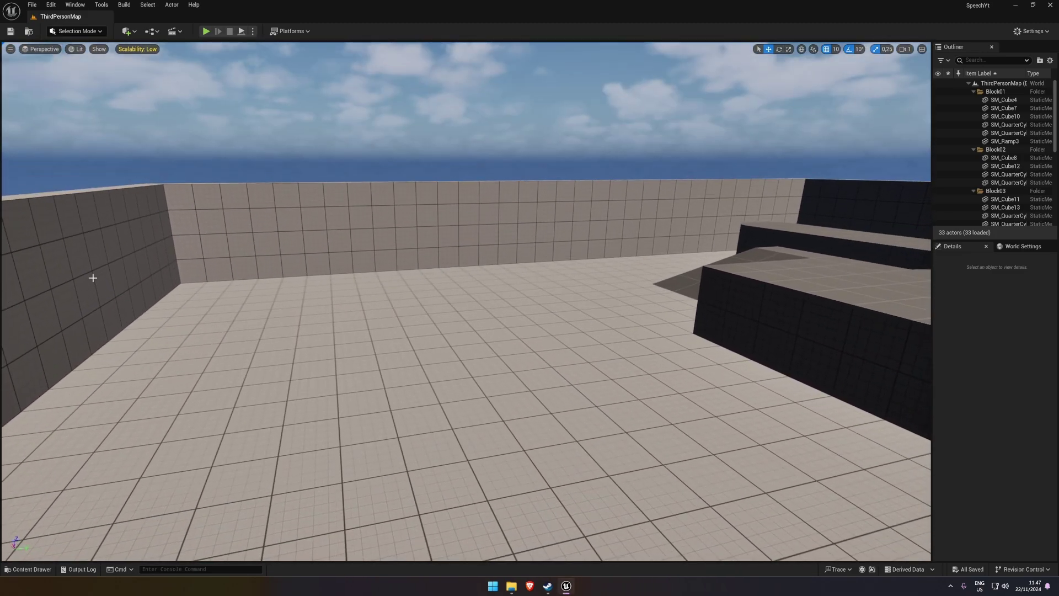
left_click(39, 570)
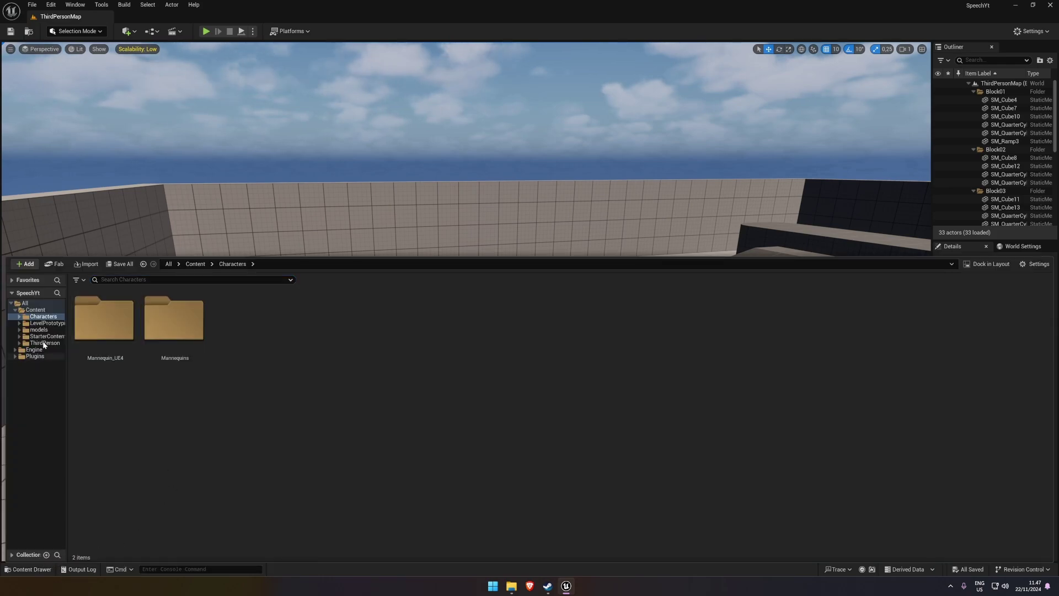
left_click(37, 310)
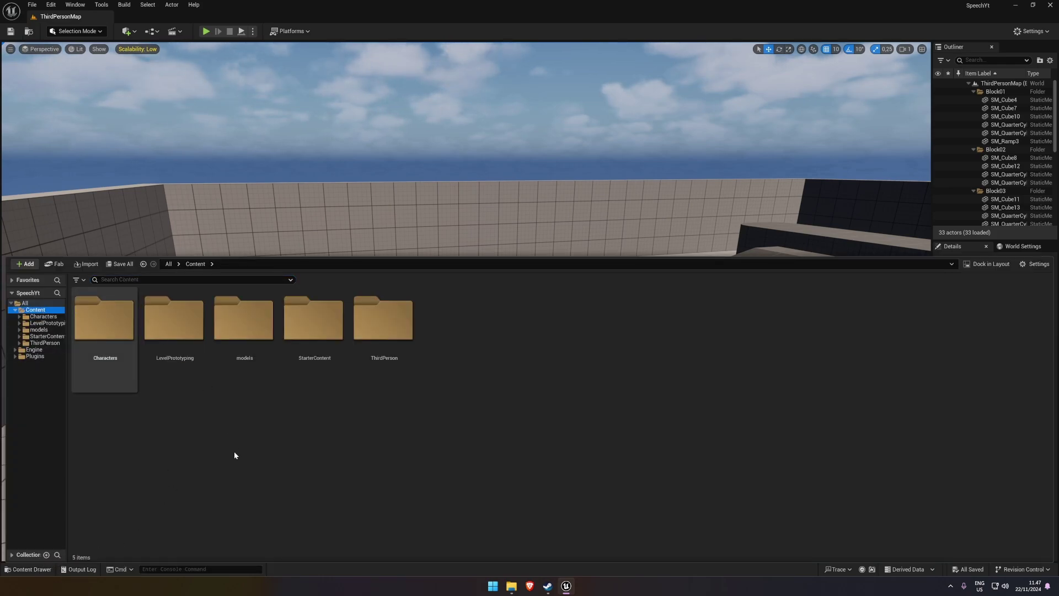
Create a new folder named 'Speech' under Content and open it.
right_click(146, 418)
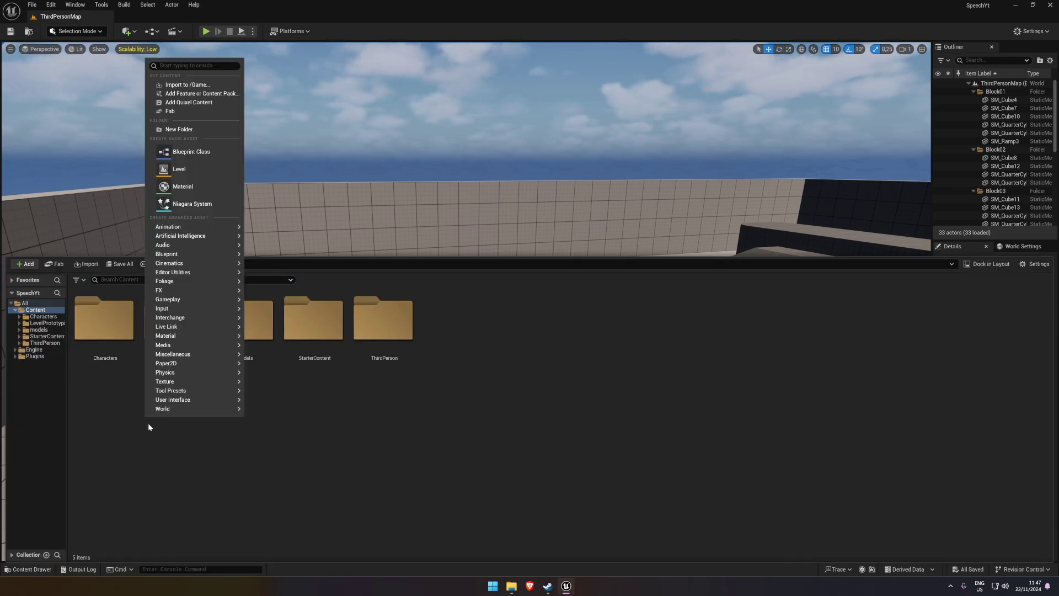
left_click(179, 129)
key("Return")
double_click(313, 323)
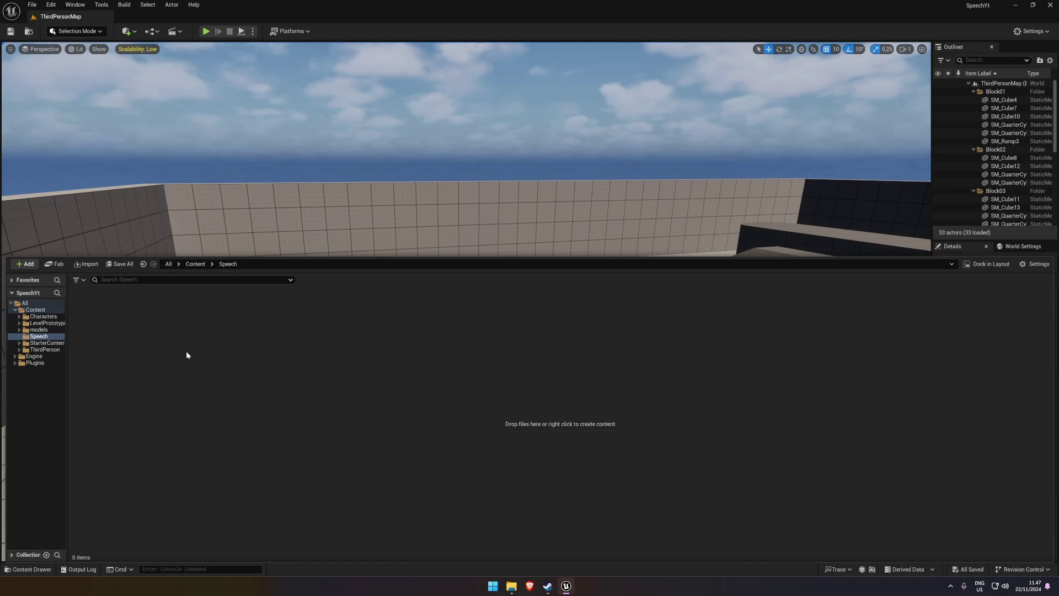
Add a Blueprint class 'SpeechGameState' with parent class SpeechRecognitionGameStateBase.
right_click(184, 350)
left_click(229, 311)
left_click_drag(471, 207, 367, 203)
left_click(305, 343)
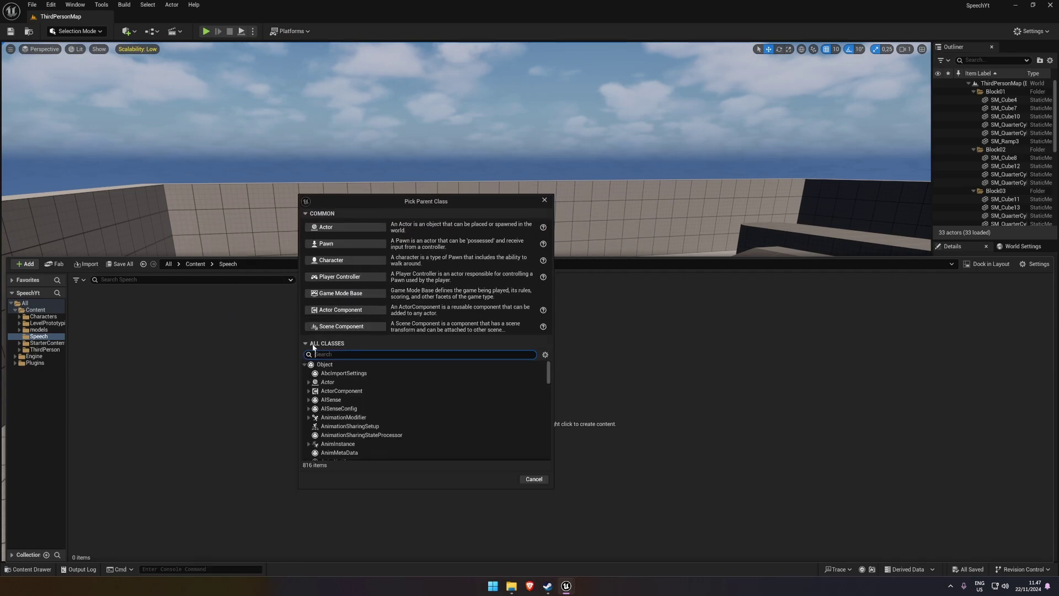
type("speechreg")
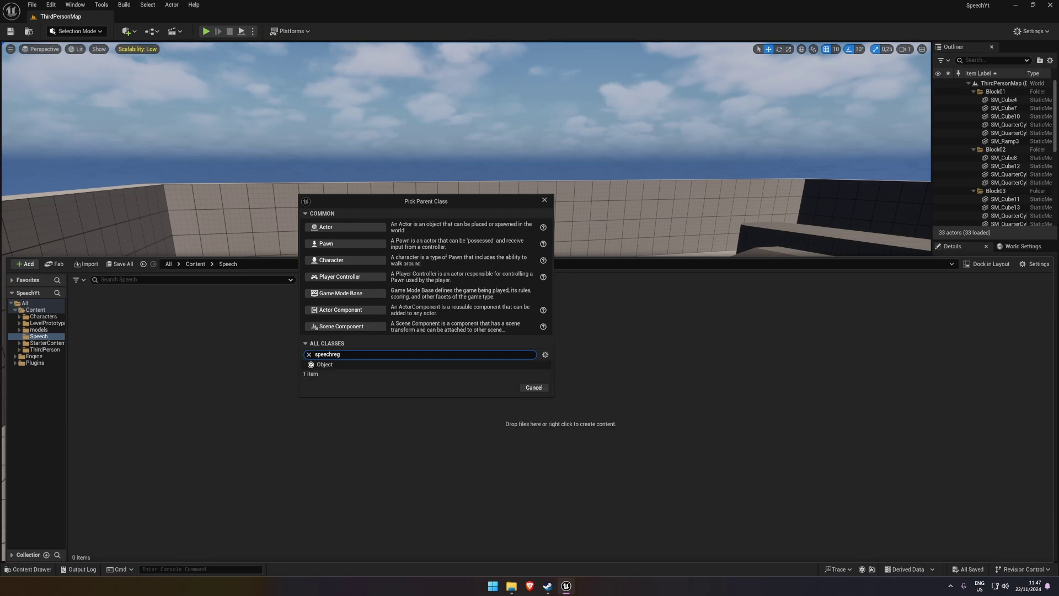
key("BackSpace")
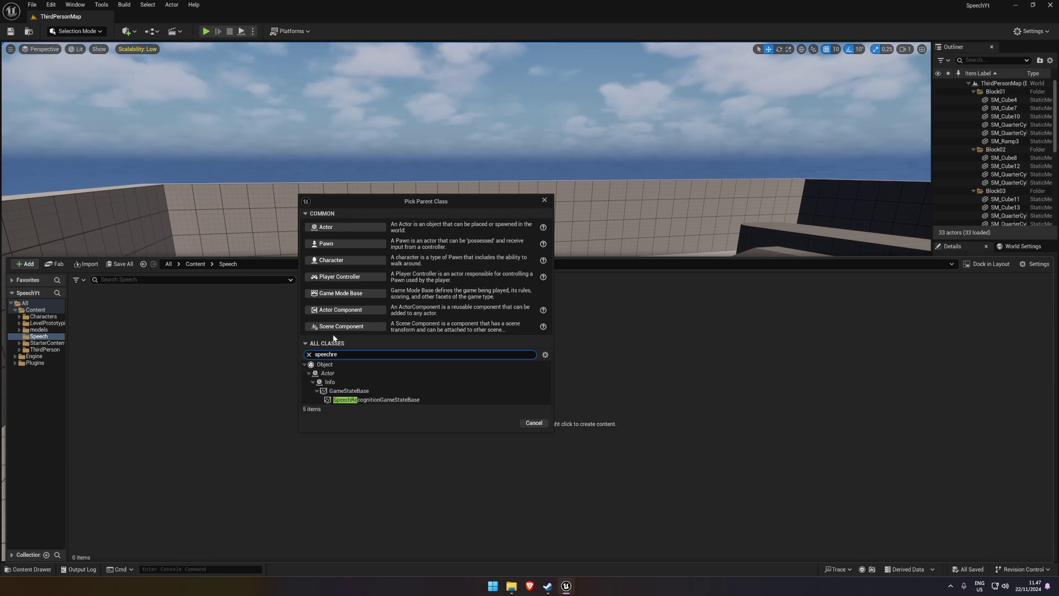
left_click(402, 401)
left_click(500, 423)
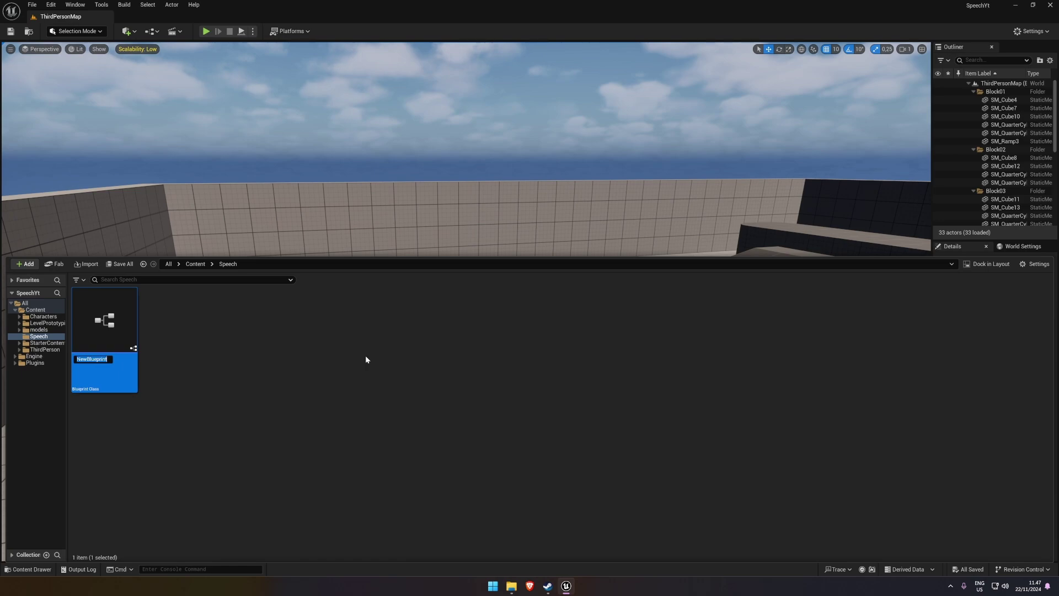
type("SpeechGameState")
key("Return")
left_click(365, 359)
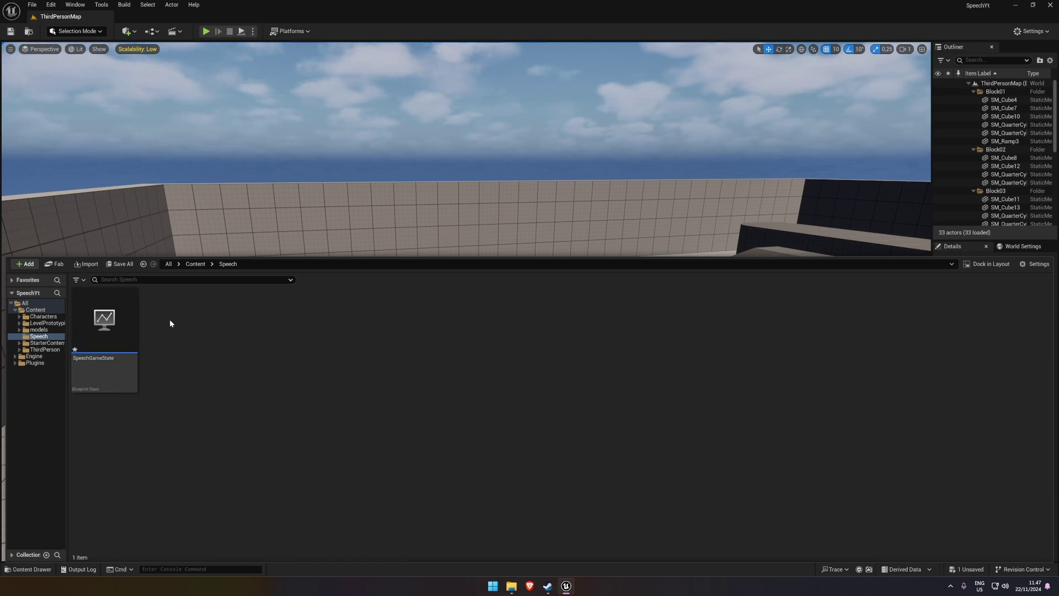
Open BP_ThirdPersonGameMode from the ThirdPerson/Blueprints folder for editing.
left_click(32, 569)
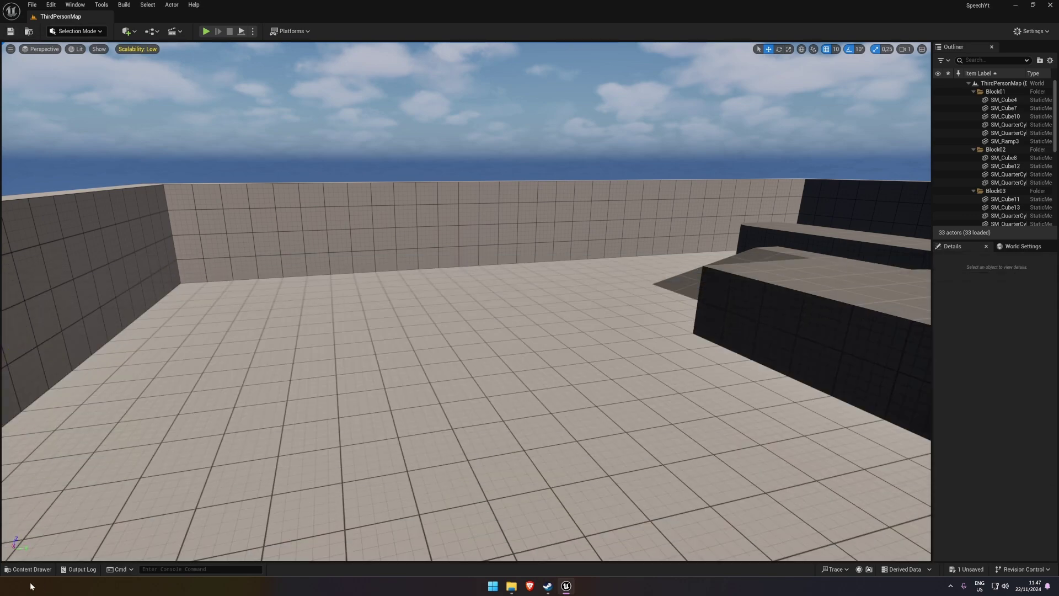
left_click(32, 568)
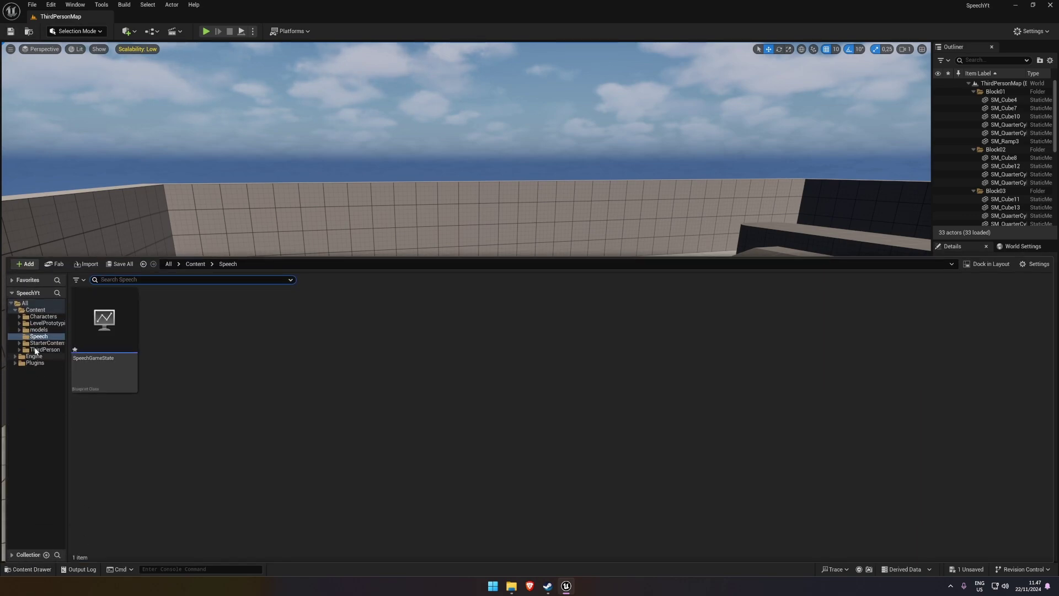
left_click(37, 350)
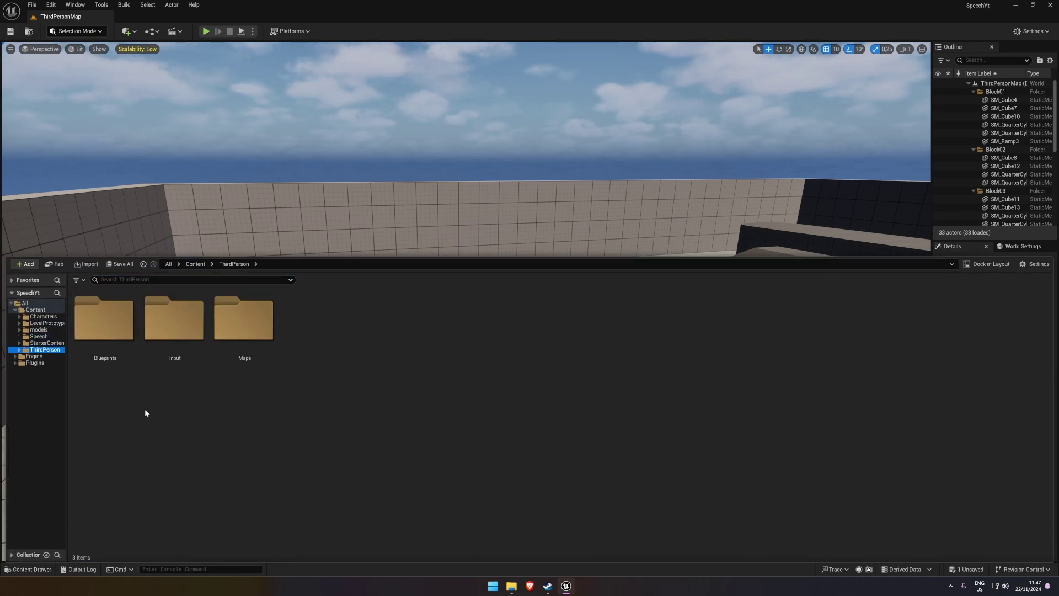
double_click(97, 334)
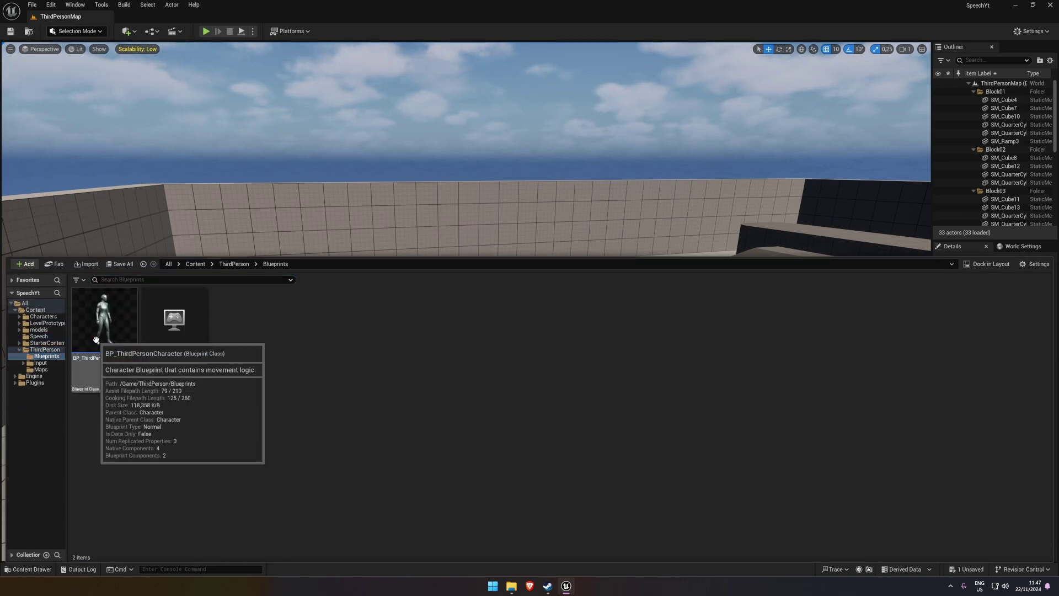
double_click(161, 336)
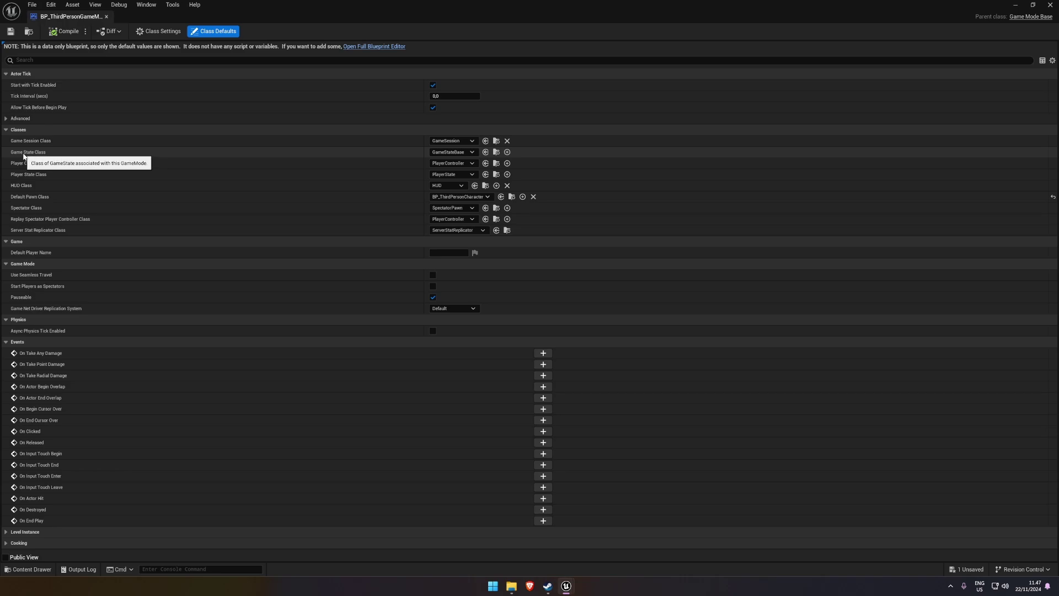
Set the Game State Class to SpeechGameState, compile, and close the blueprint editor.
left_click(453, 152)
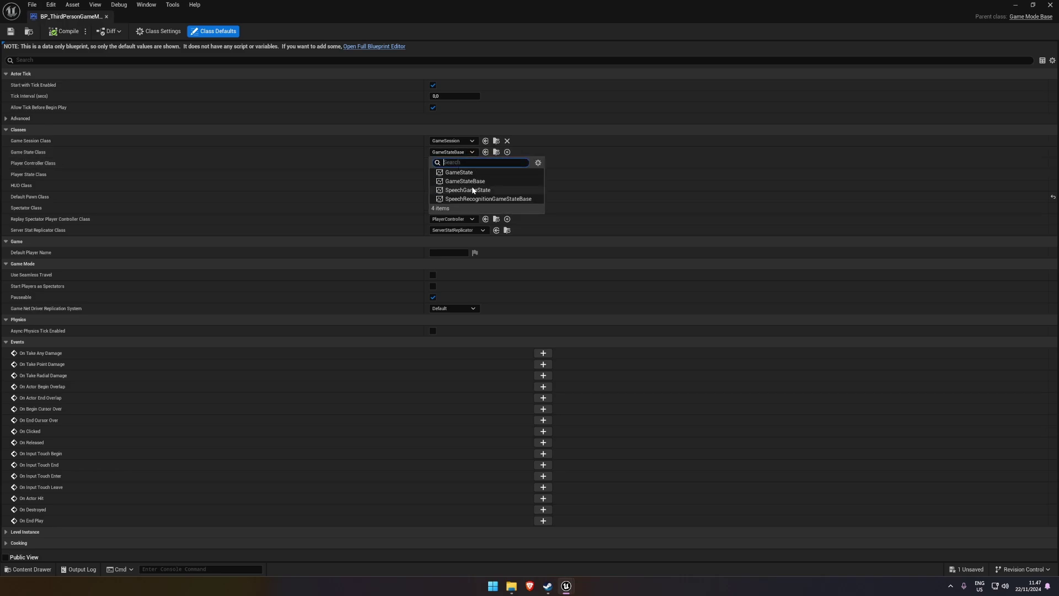
left_click(471, 191)
left_click(69, 33)
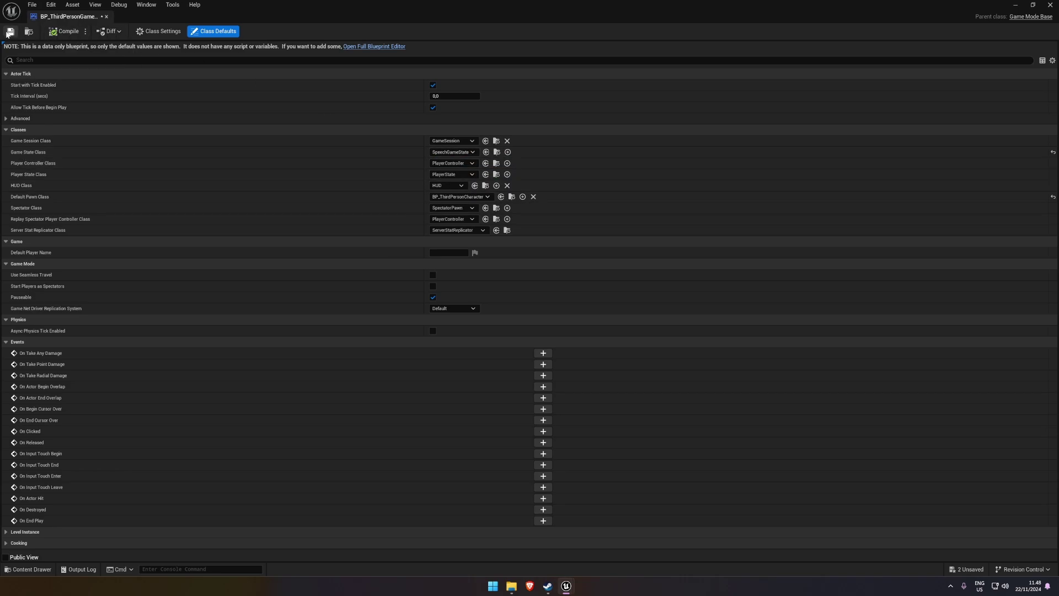
left_click(107, 17)
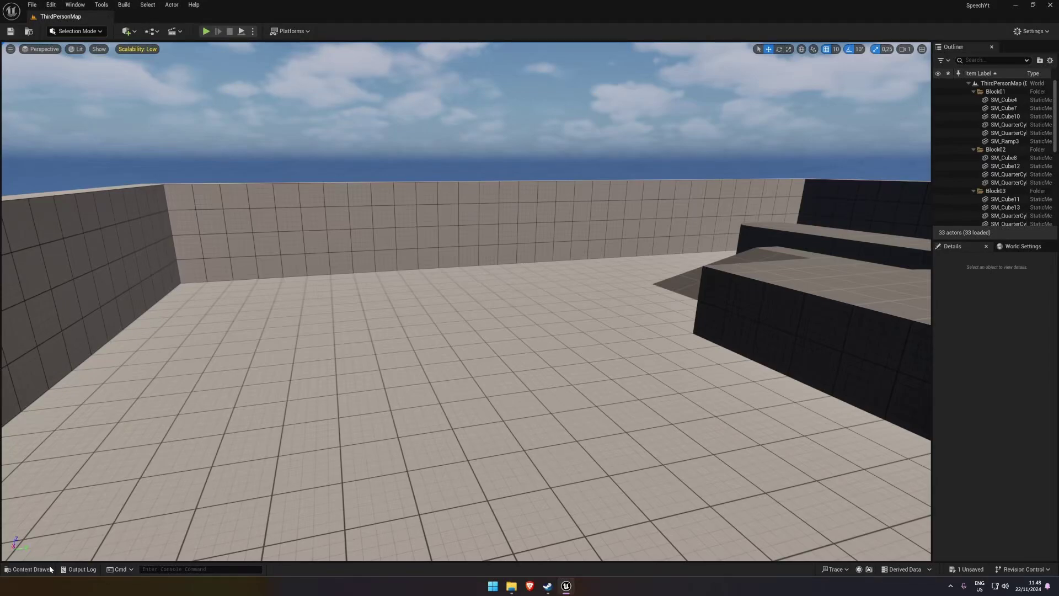
Open SpeechGameState from the Speech folder and expand its SpeechRecognition defaults showing Language English.
left_click(48, 568)
left_click(38, 329)
left_click(39, 336)
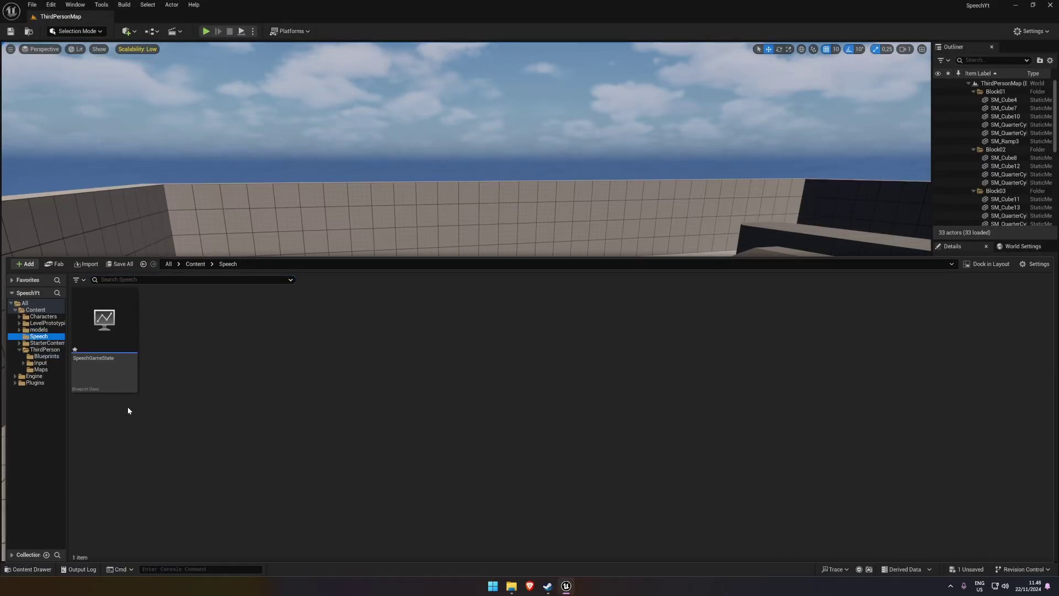
double_click(107, 329)
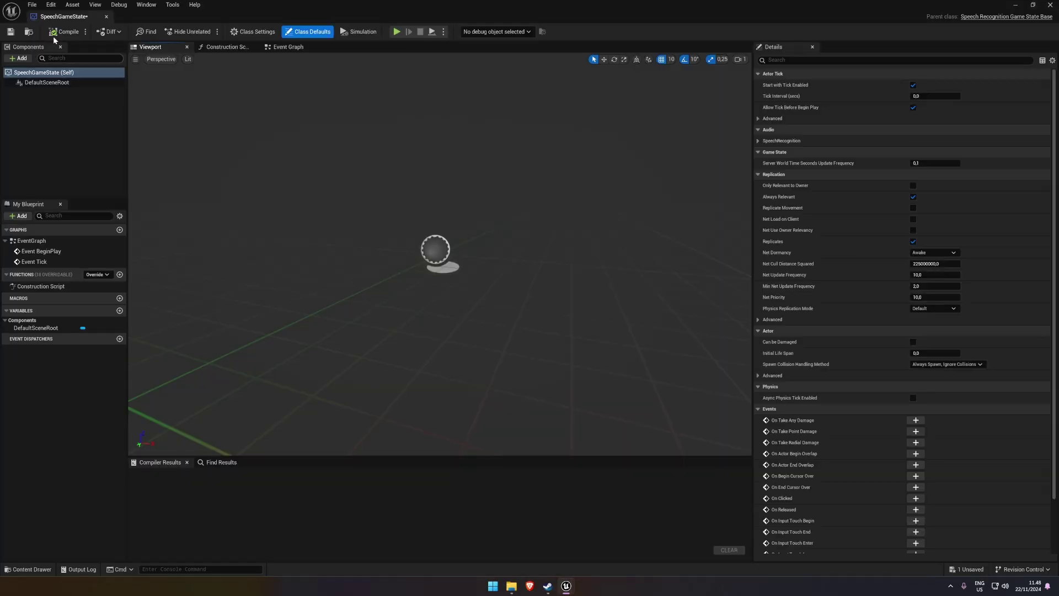
left_click_drag(753, 203, 588, 205)
left_click(595, 140)
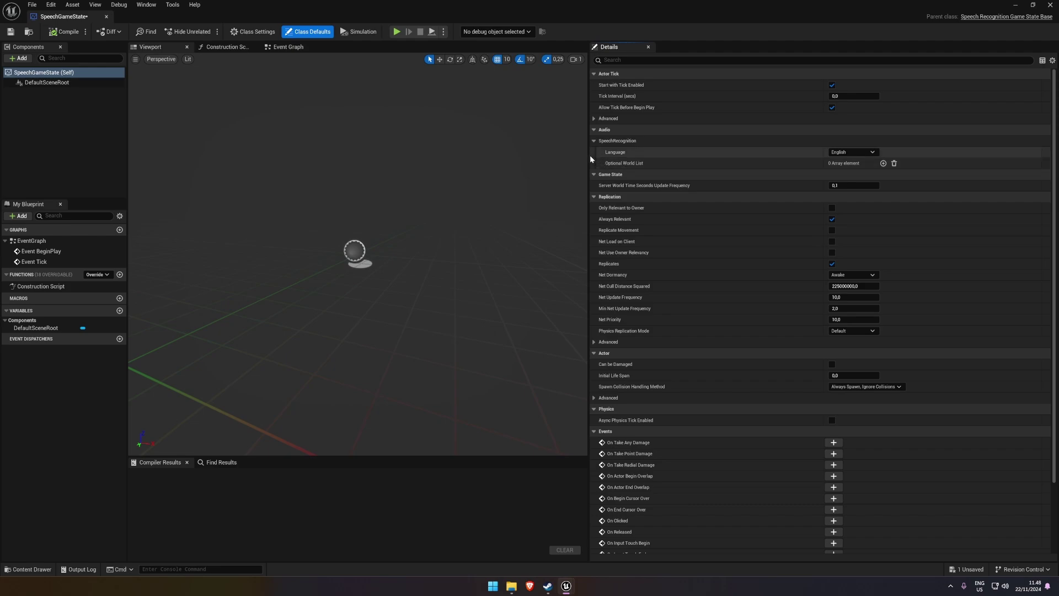
left_click_drag(588, 155, 642, 162)
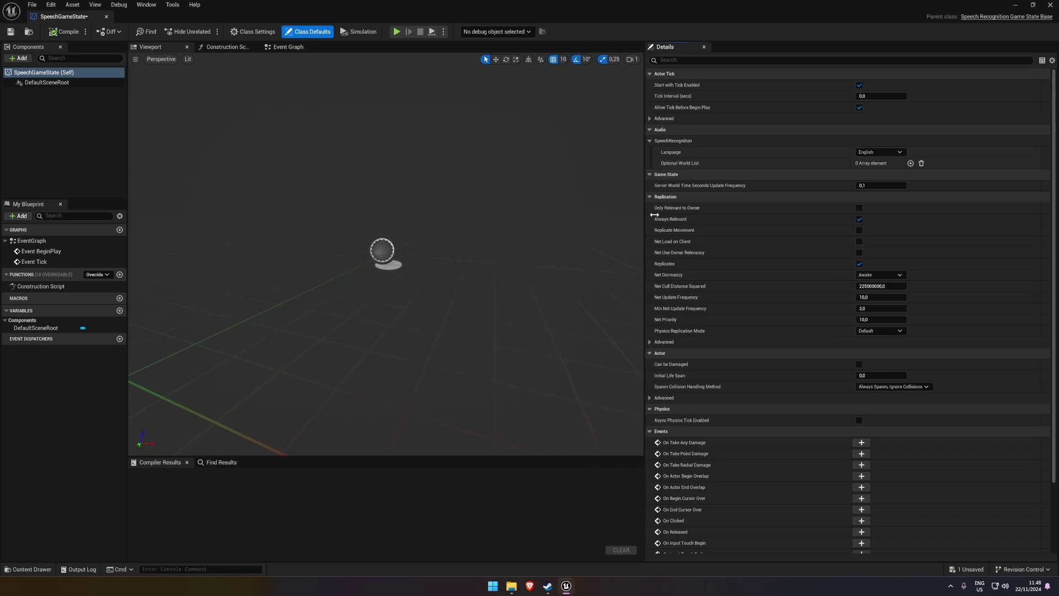